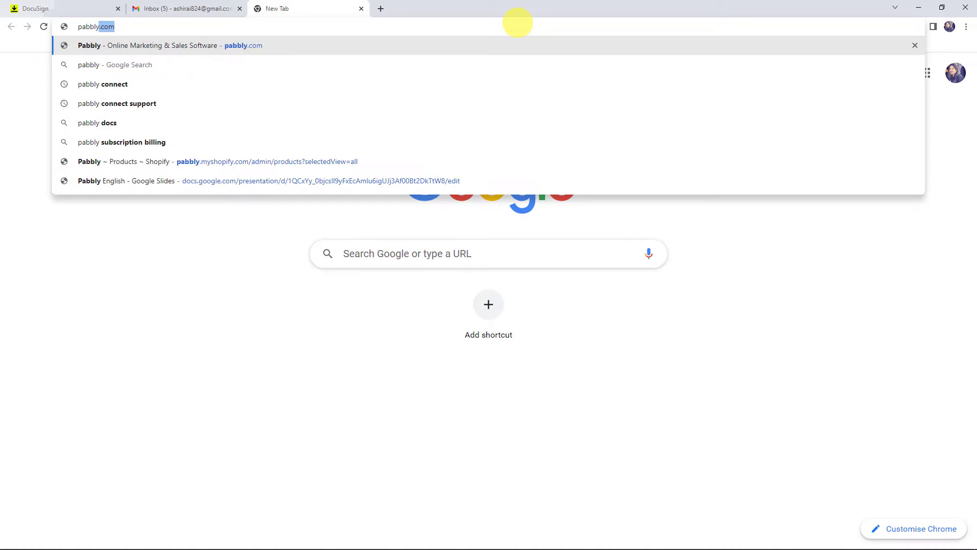
# - Load pabbly.com and go to the Pabbly Connect product page
pyautogui.press('Return')
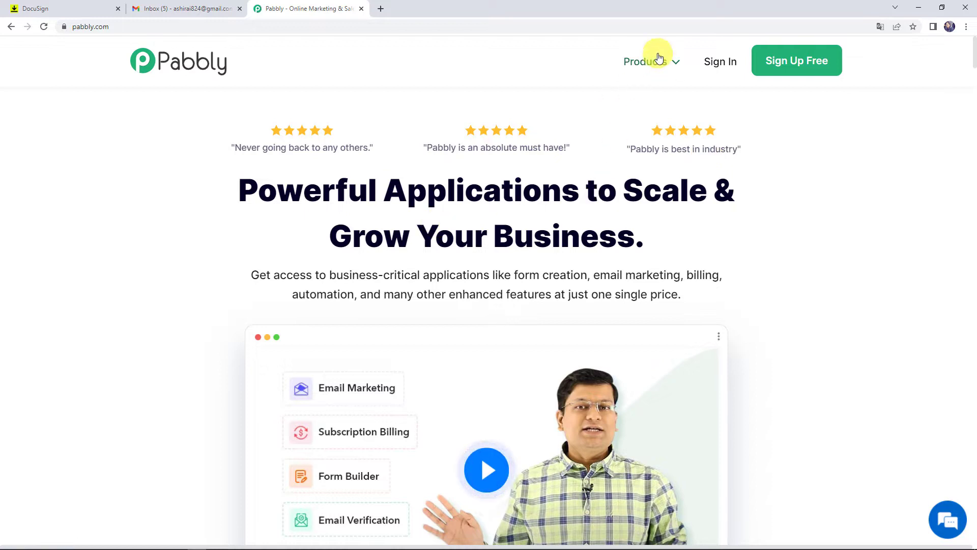
pyautogui.moveTo(655, 57)
pyautogui.click(355, 232)
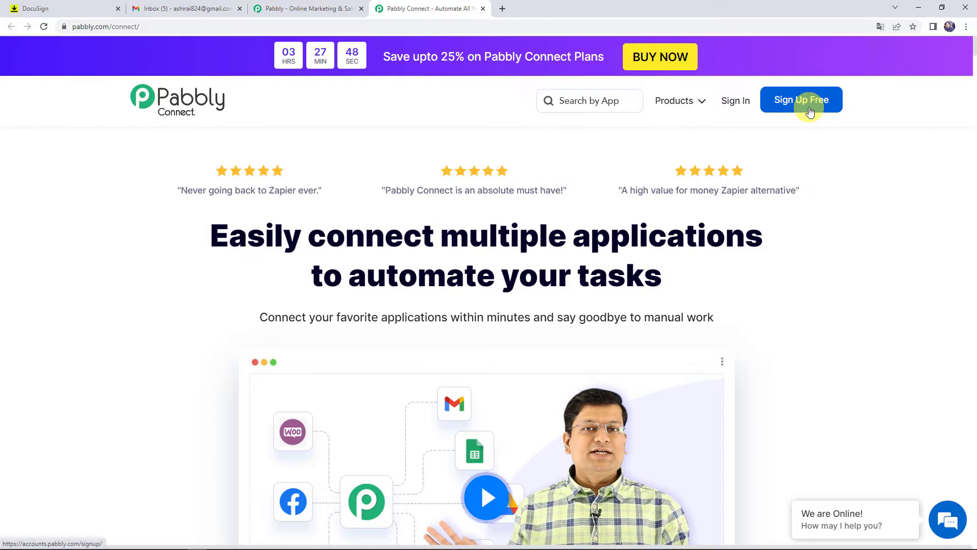
# - Log in to the Pabbly account and open the Pabbly Connect dashboard of existing workflows
pyautogui.click(735, 104)
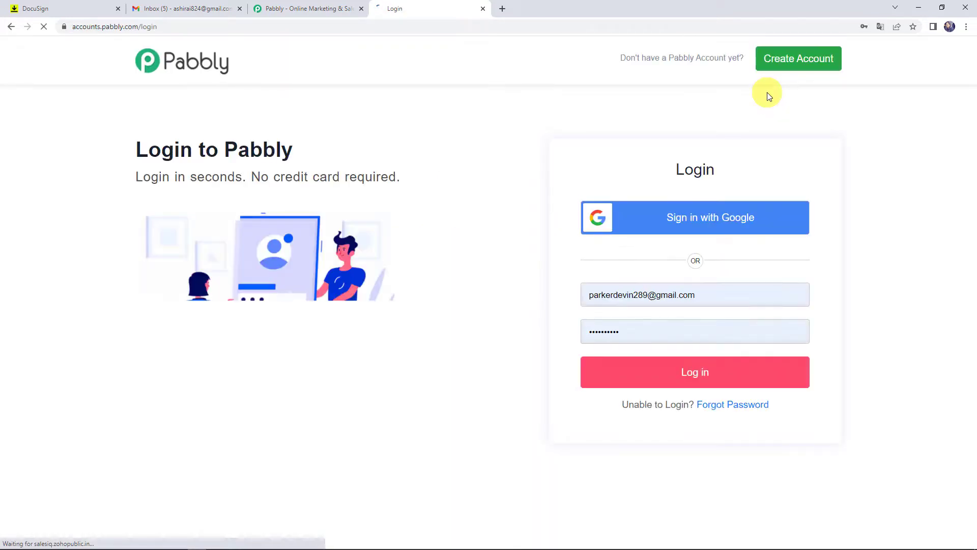
pyautogui.click(681, 375)
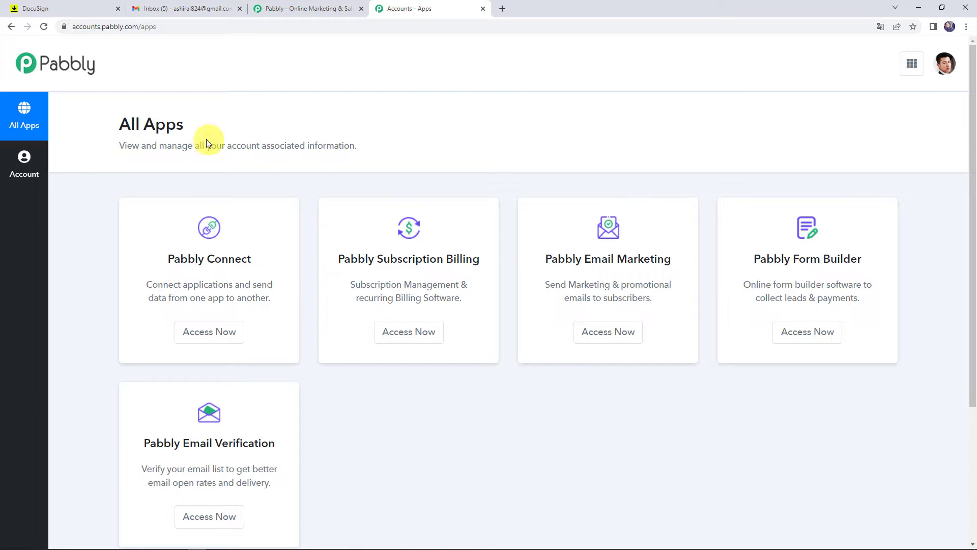
pyautogui.click(205, 337)
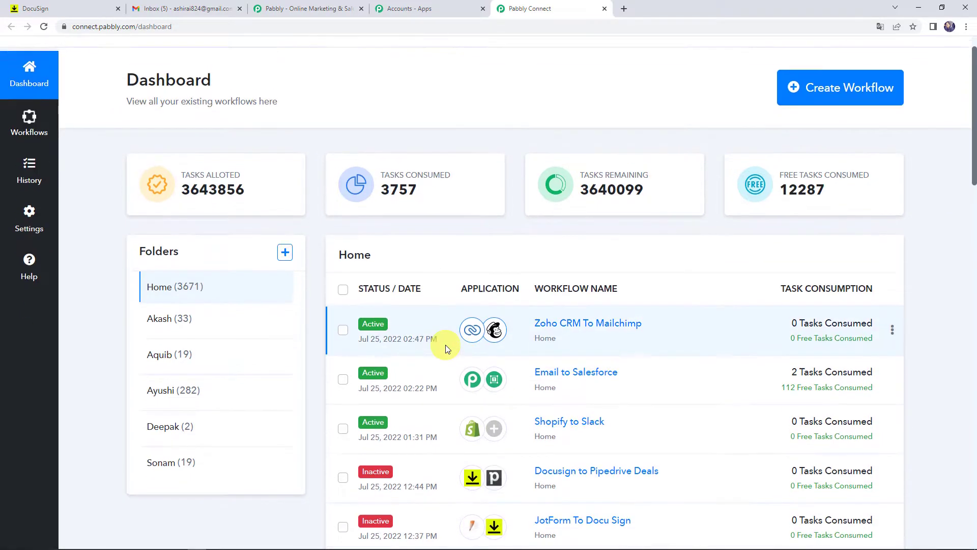
pyautogui.scroll(-3, 446, 347)
pyautogui.scroll(-1, 446, 347)
pyautogui.scroll(4, 443, 345)
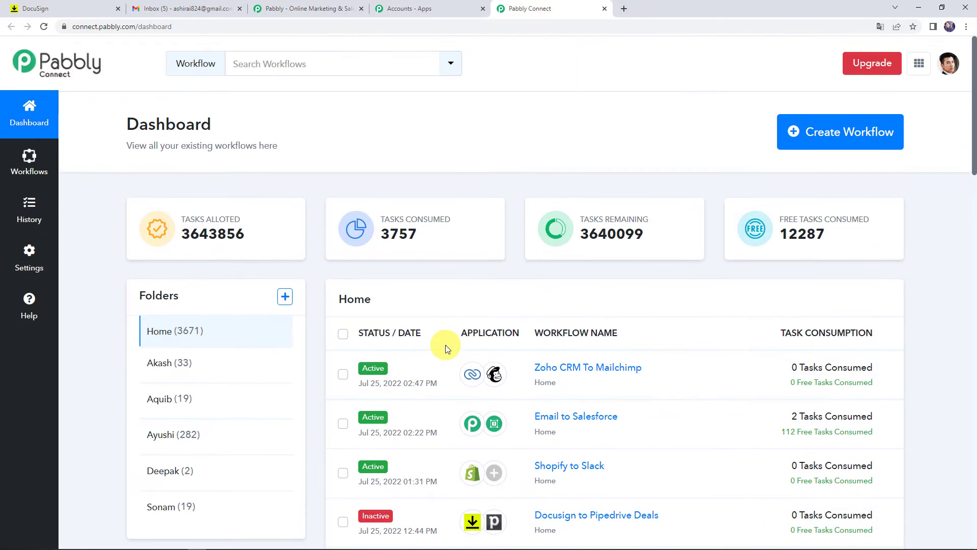
# - Create a new workflow named 'DocuSign to Gmail Integration'
pyautogui.click(818, 137)
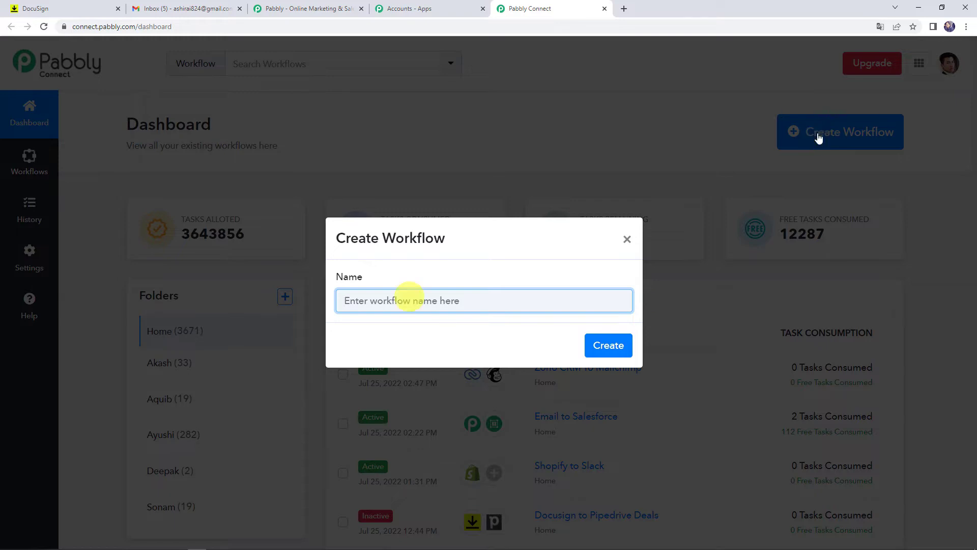
pyautogui.write('DocuSign to Gmail Integration')
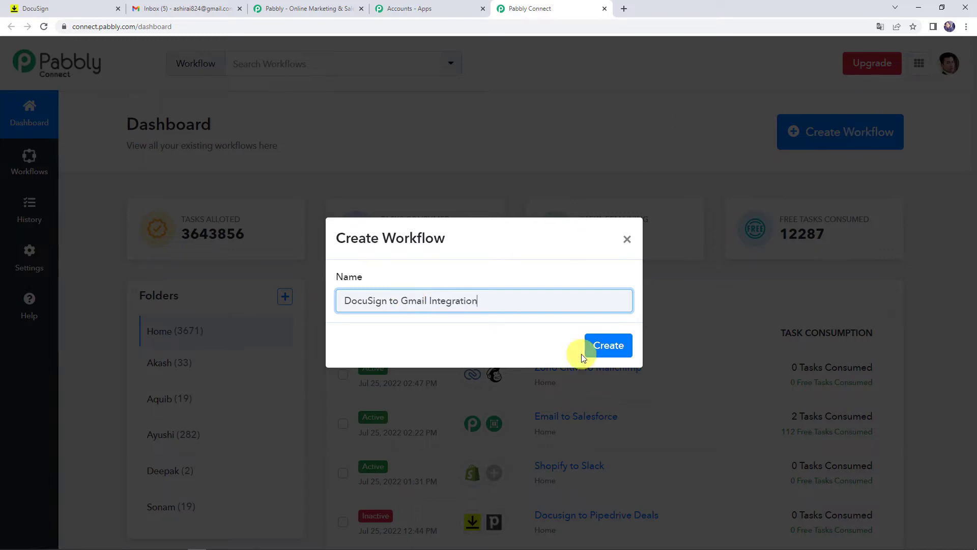
pyautogui.click(602, 353)
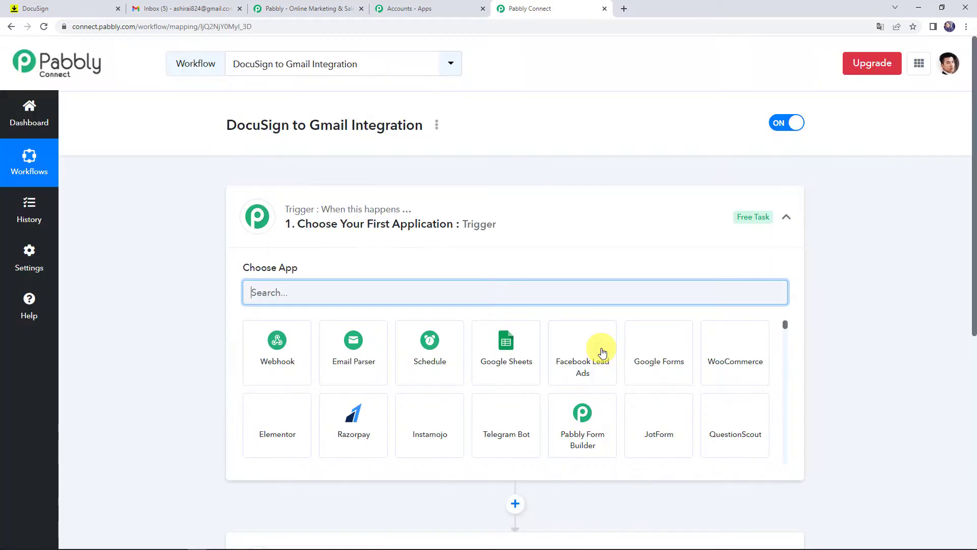
# - Set the trigger app to Docusign with the Configure Webhooks event
pyautogui.click(463, 227)
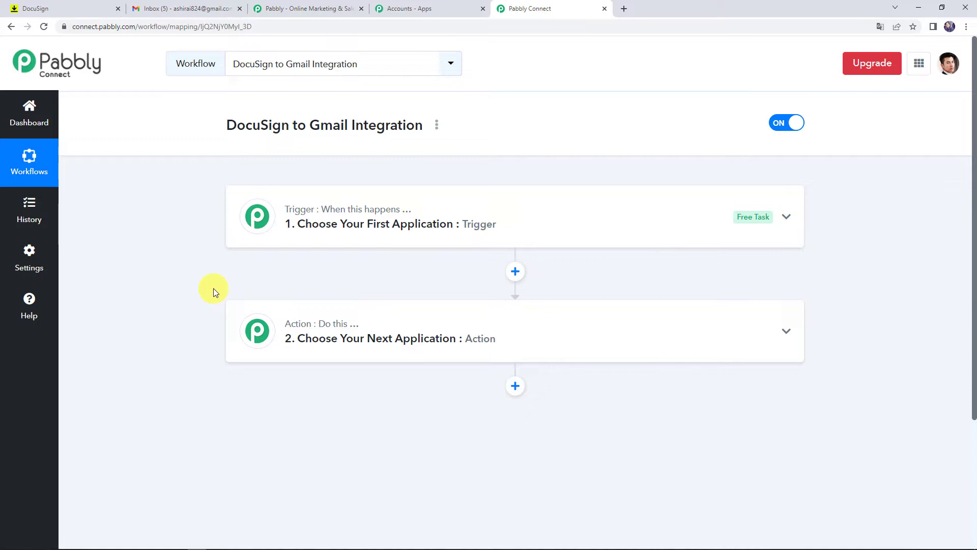
pyautogui.click(469, 227)
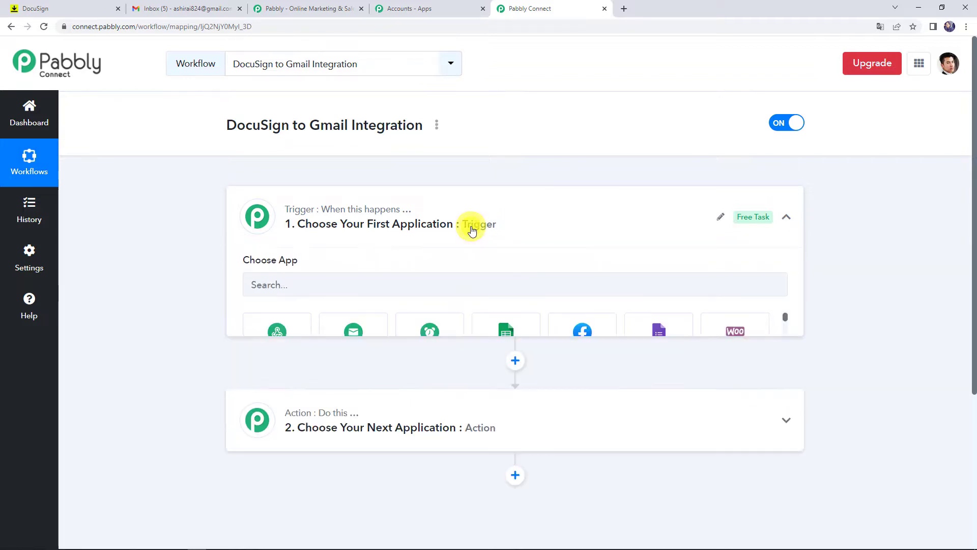
pyautogui.click(328, 292)
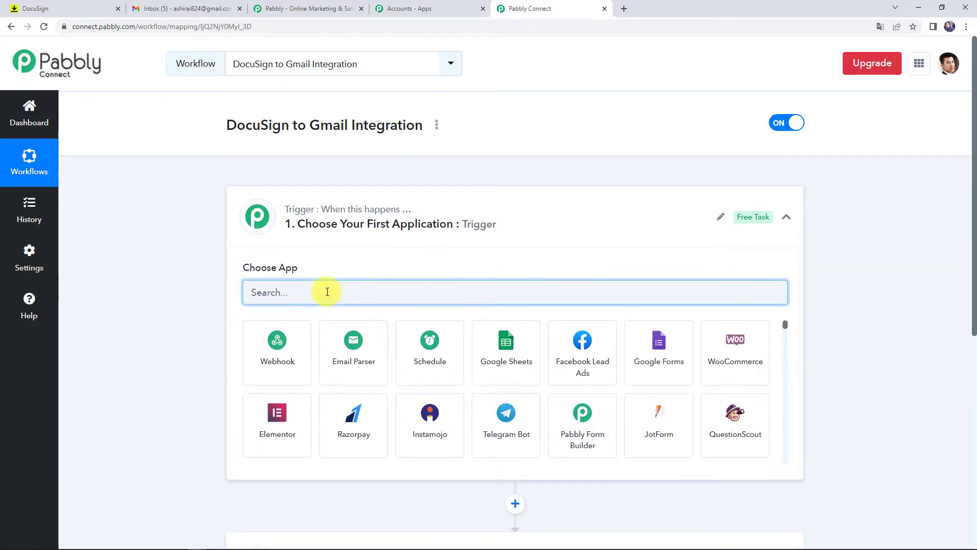
pyautogui.write('Docus')
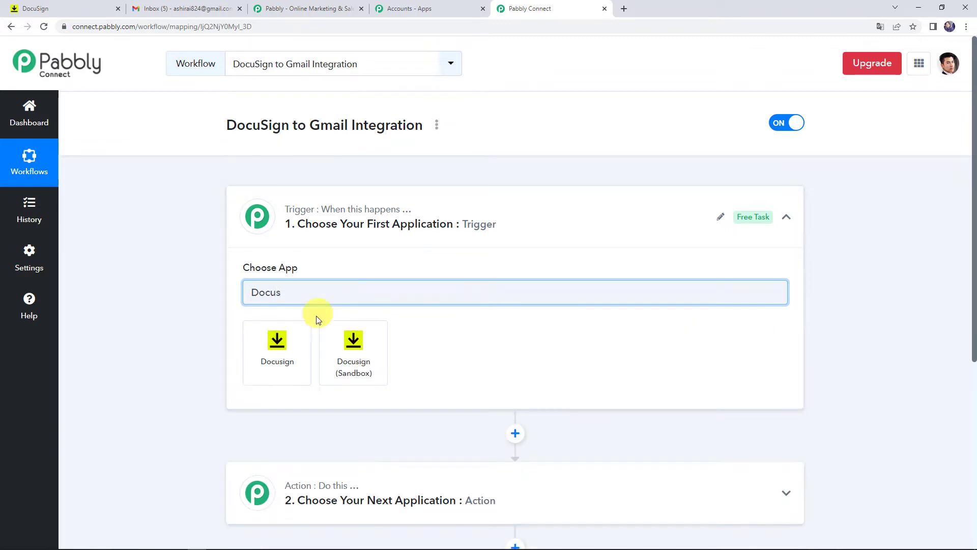
pyautogui.click(279, 349)
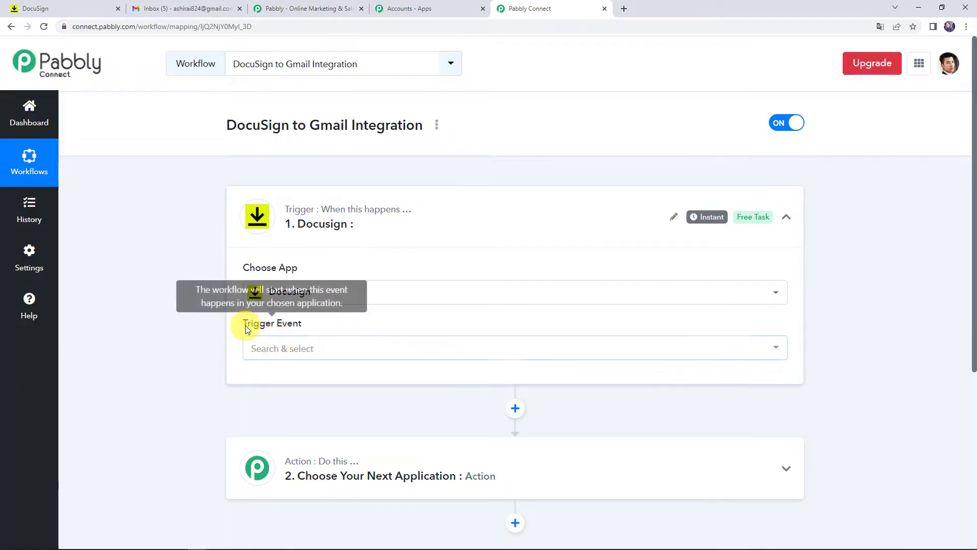
pyautogui.click(266, 350)
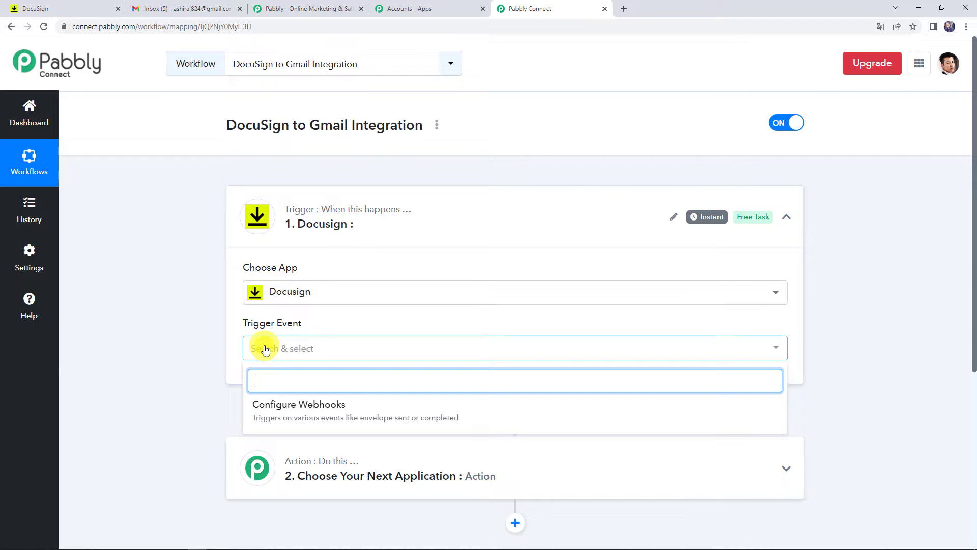
pyautogui.click(277, 414)
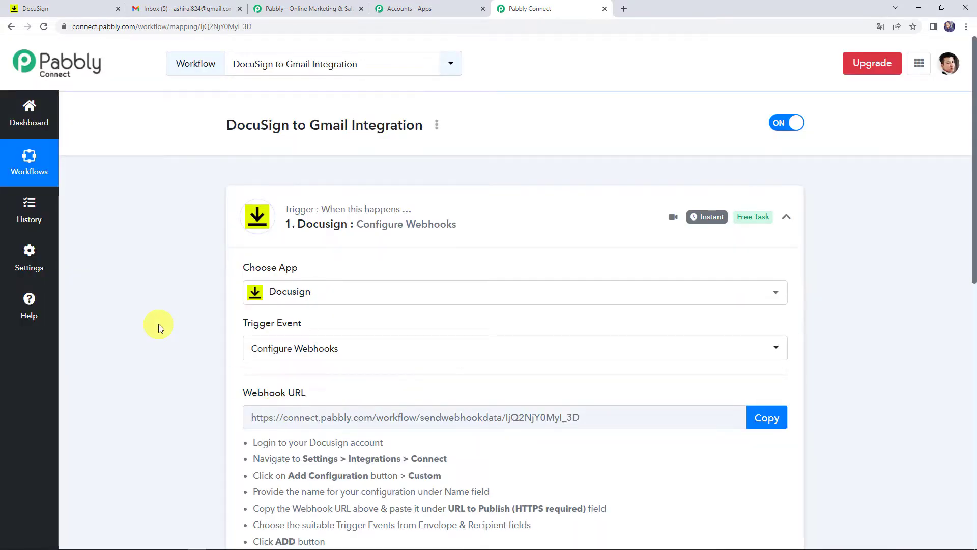
# - Copy the Docusign trigger's webhook URL
pyautogui.scroll(-2, 158, 326)
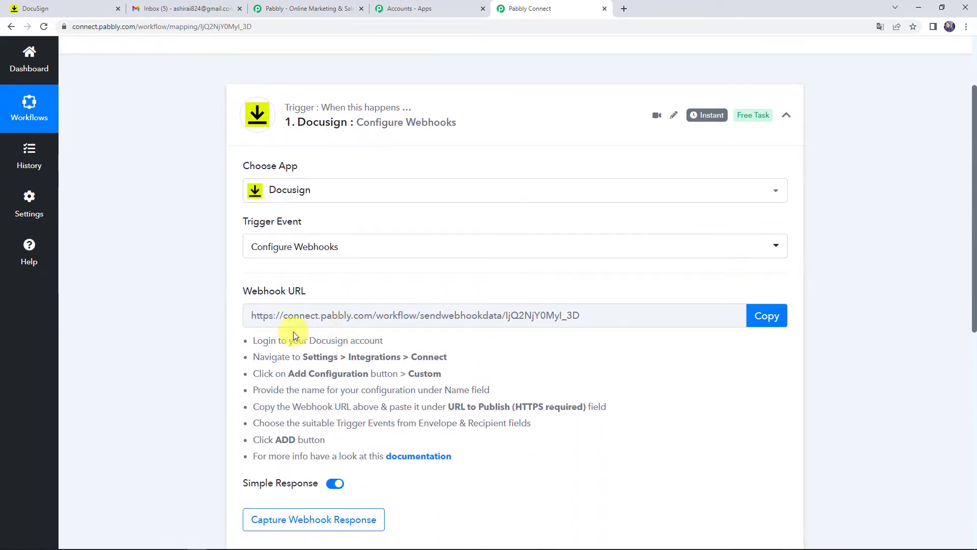
pyautogui.scroll(-7, 292, 331)
pyautogui.scroll(4, 305, 255)
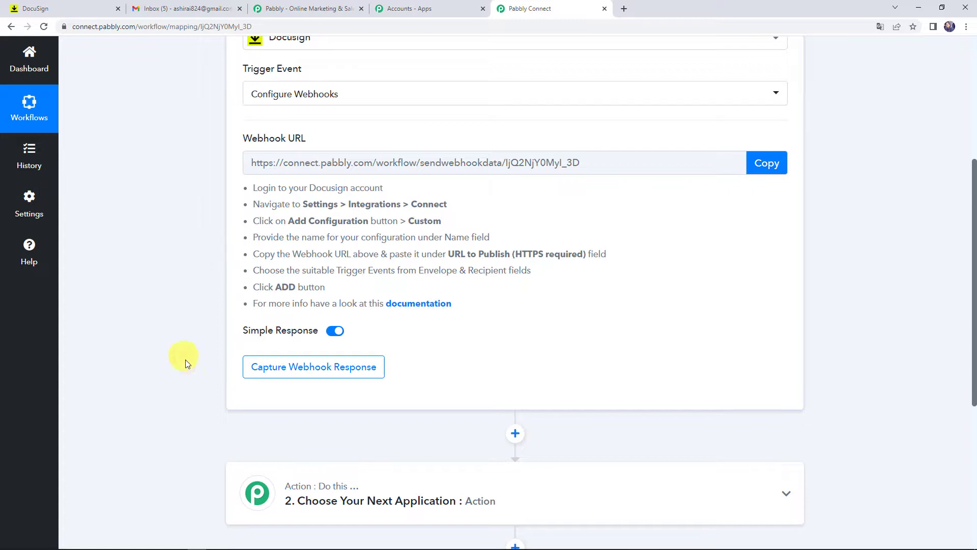
pyautogui.click(756, 164)
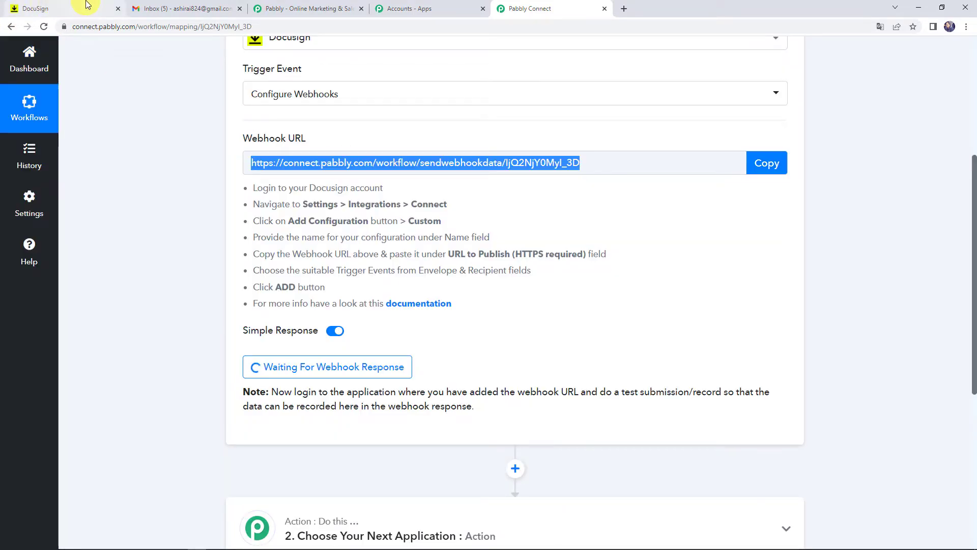
# - In DocuSign Settings, go to Integrations > Connect and add a Custom configuration
pyautogui.click(87, 6)
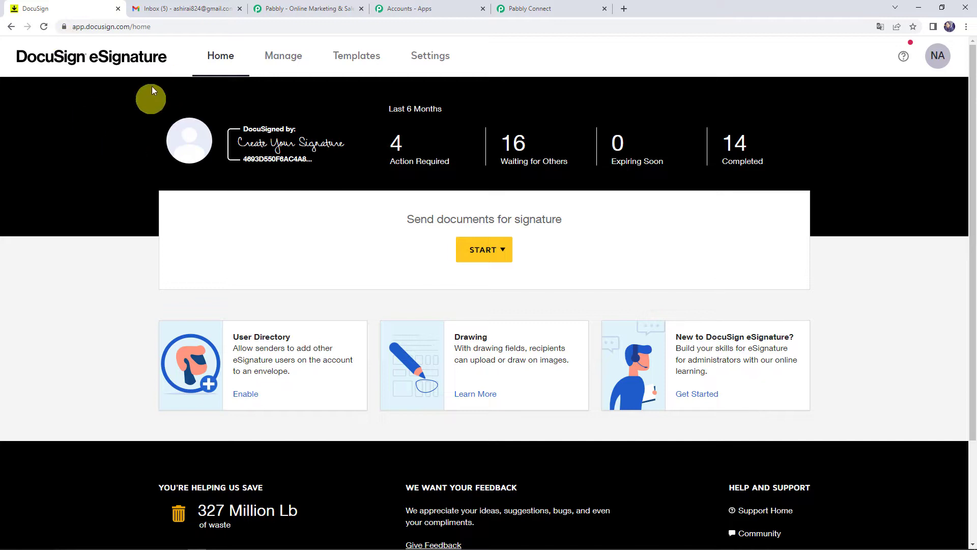
pyautogui.click(431, 58)
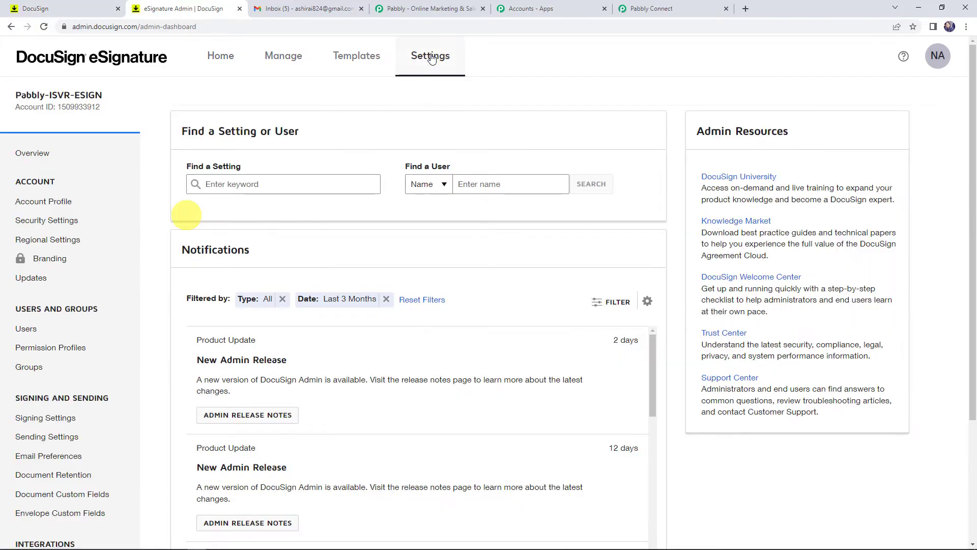
pyautogui.scroll(-3, 23, 274)
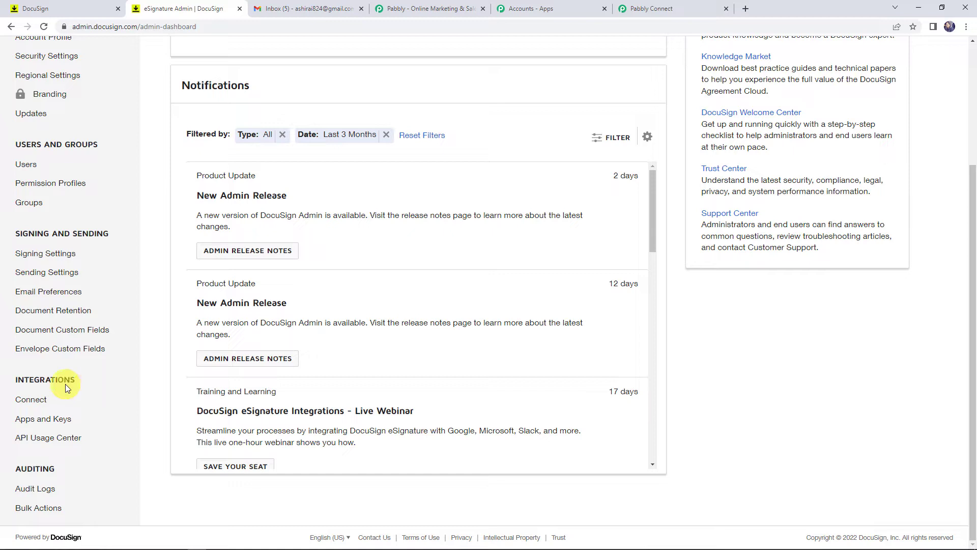
pyautogui.click(32, 399)
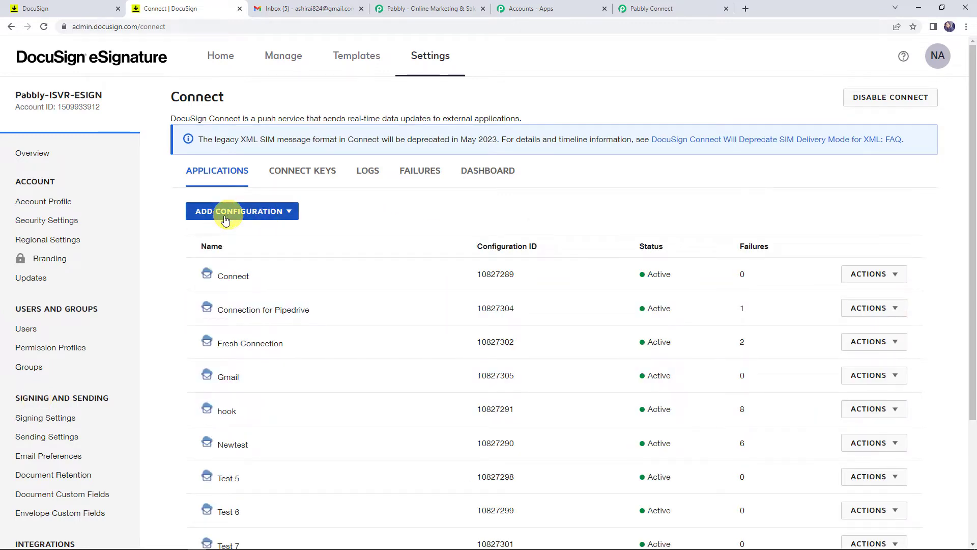
pyautogui.click(258, 216)
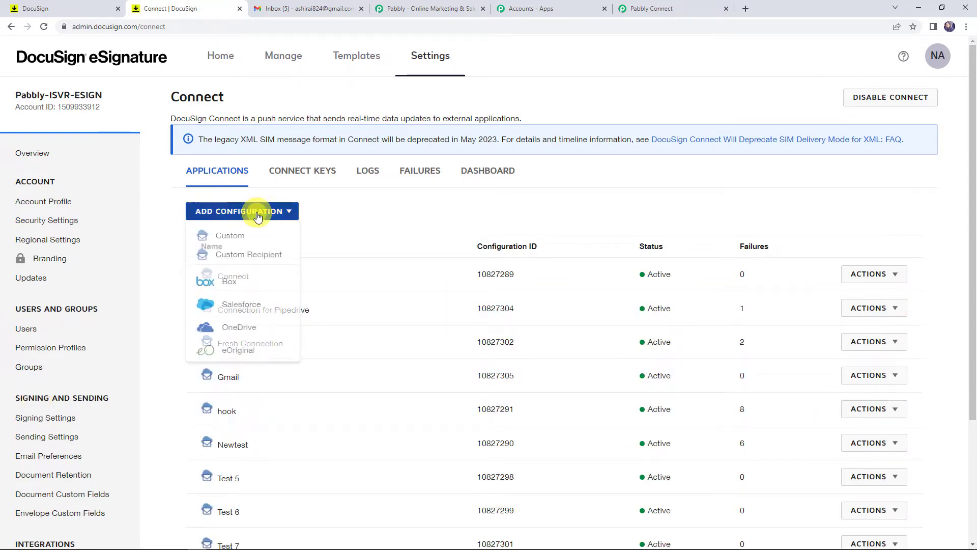
pyautogui.click(233, 245)
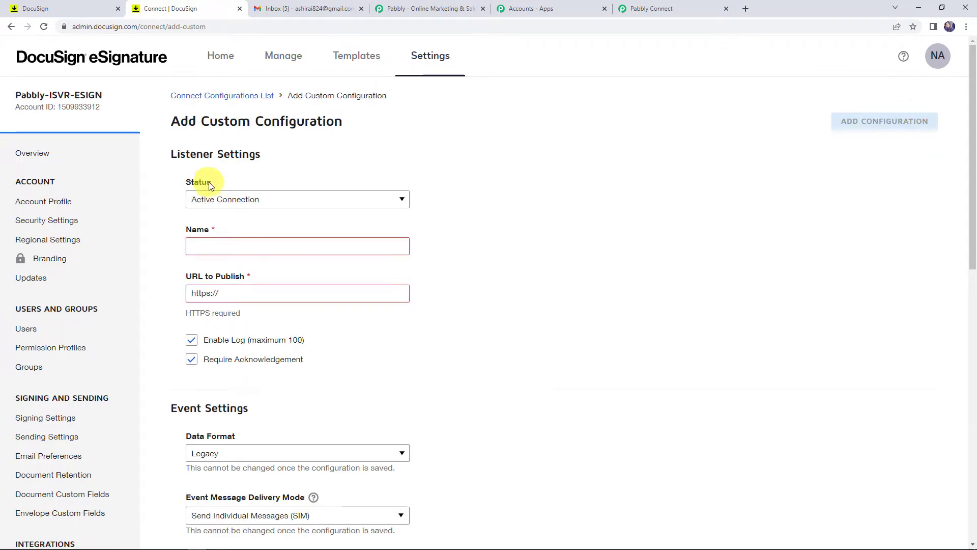
# - Keep the configuration Active, name it 'Gmail Integration', and paste the Pabbly webhook URL to publish
pyautogui.click(219, 199)
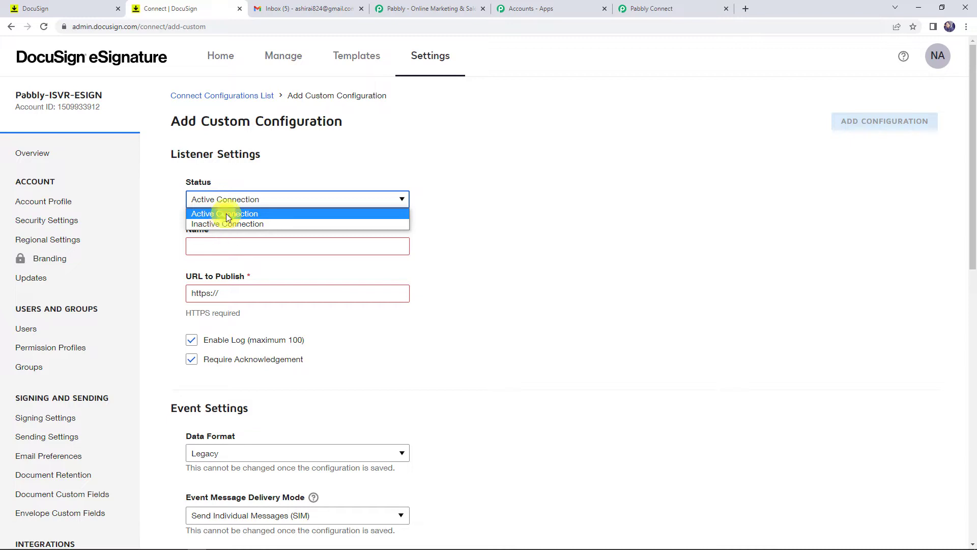
pyautogui.click(224, 214)
pyautogui.click(206, 244)
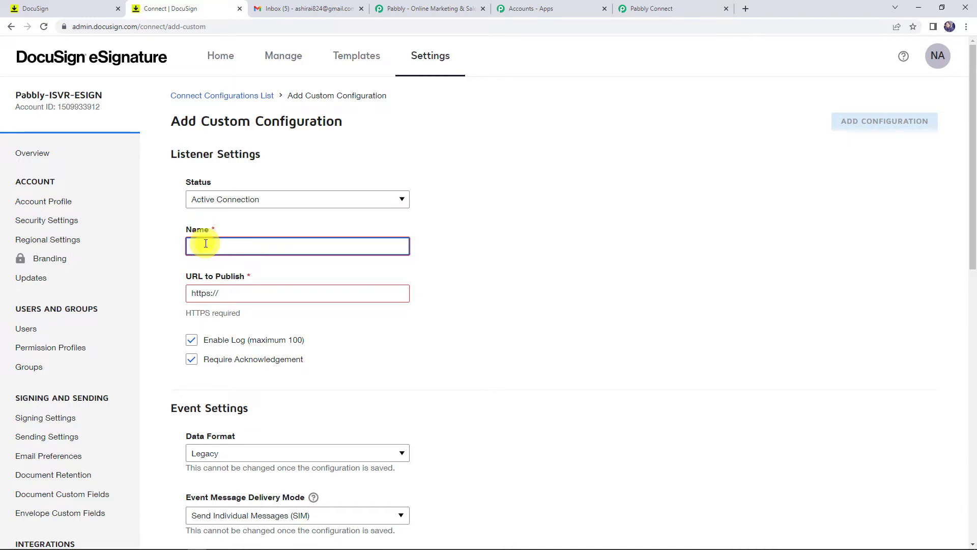
pyautogui.write('Gma')
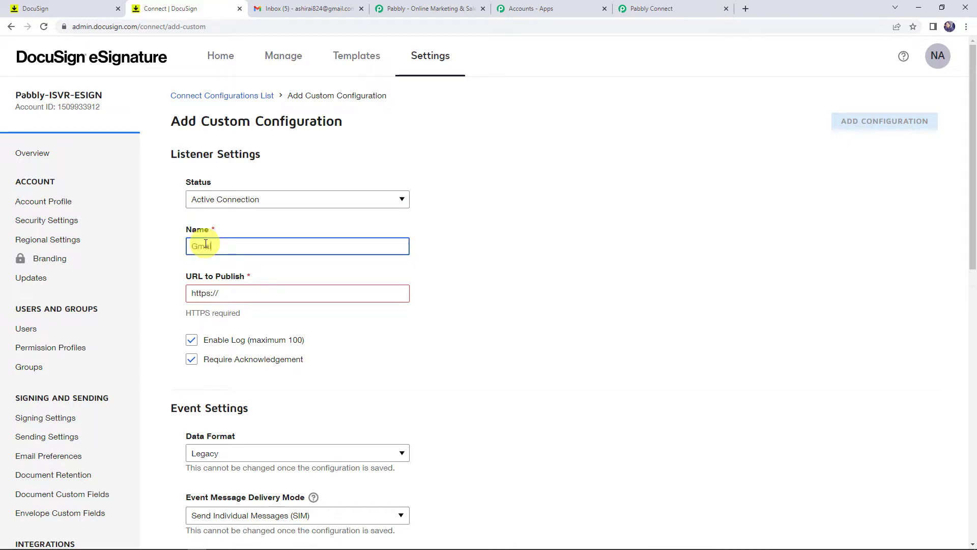
pyautogui.write('il Integration')
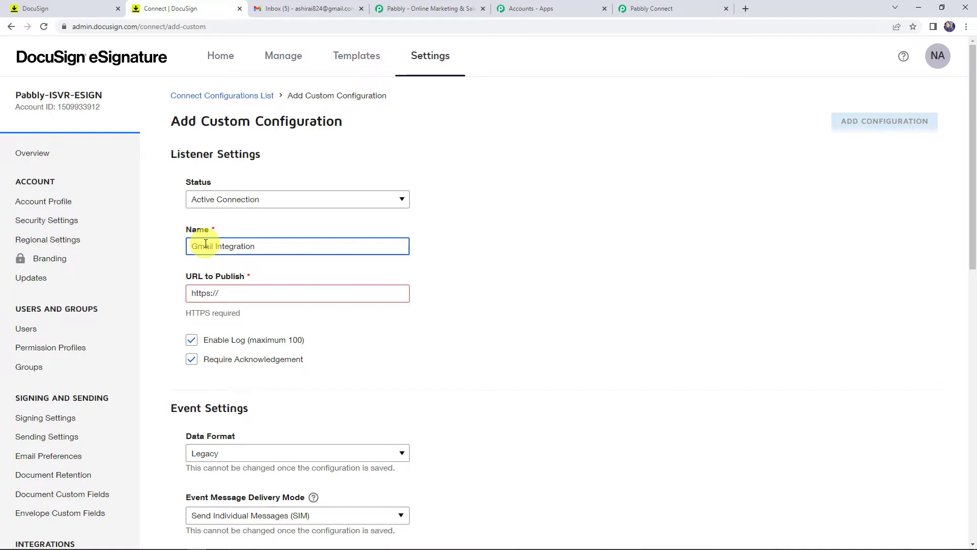
pyautogui.click(244, 290)
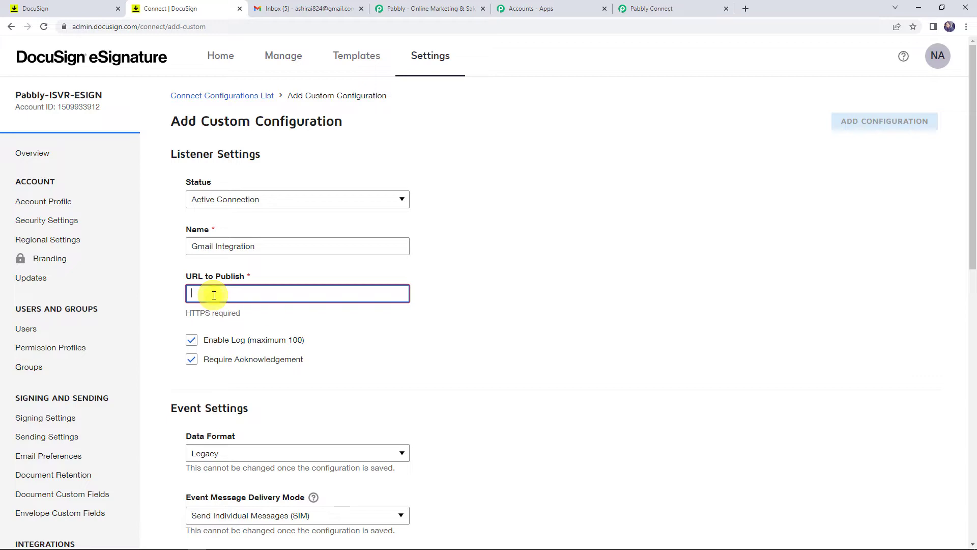
pyautogui.hotkey('ctrl', 'v')
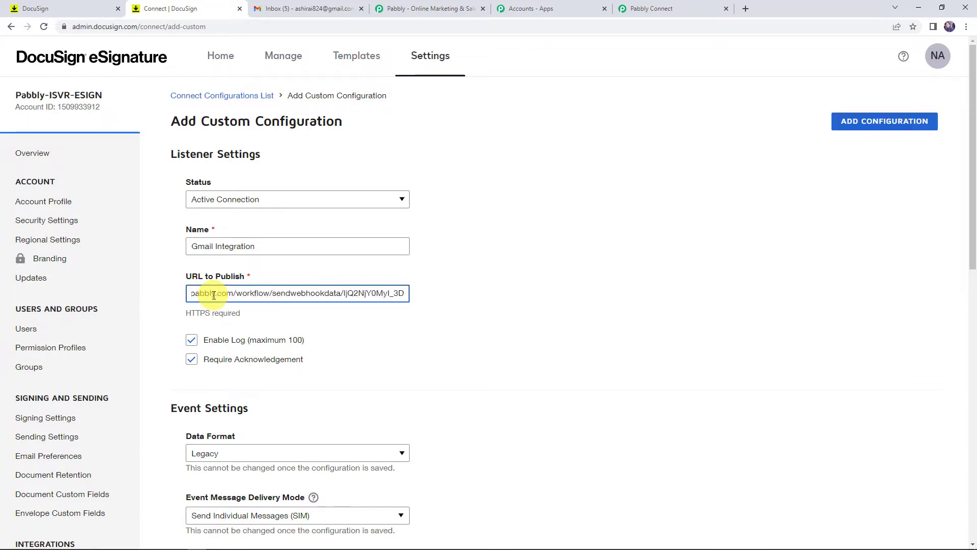
pyautogui.middleClick(498, 363)
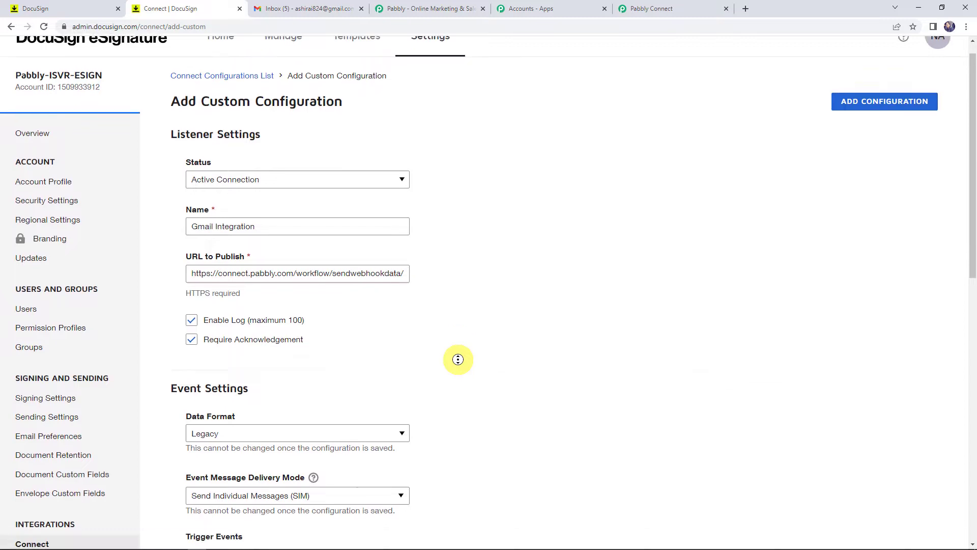
# - Keep Legacy data format, tick Envelope Signed/Completed, and save the Gmail Integration configuration
pyautogui.scroll(-4, 458, 359)
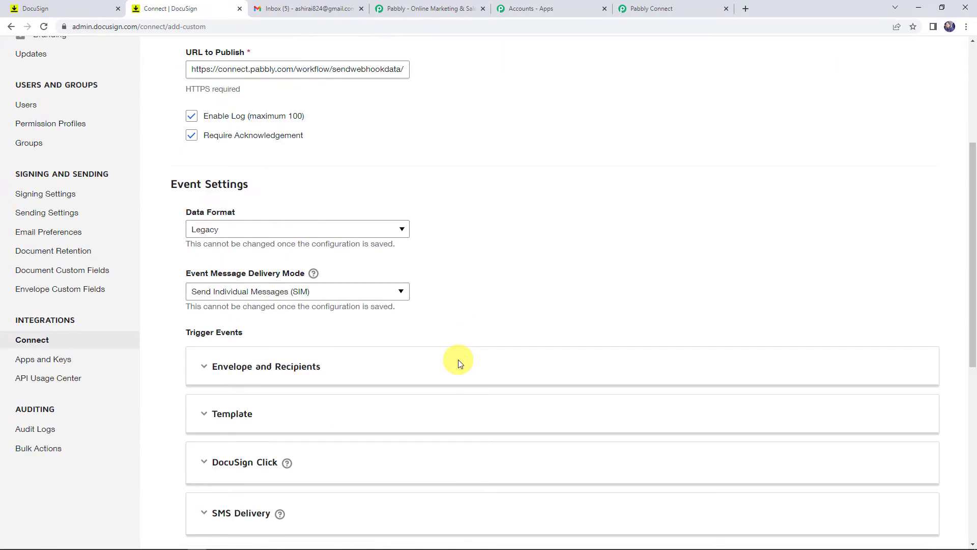
pyautogui.click(232, 232)
pyautogui.click(227, 244)
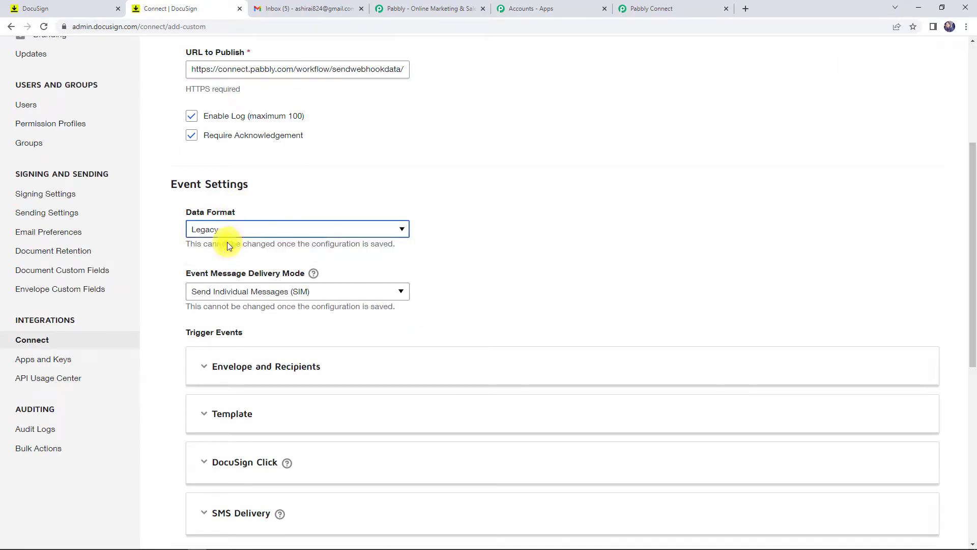
pyautogui.scroll(-1, 549, 278)
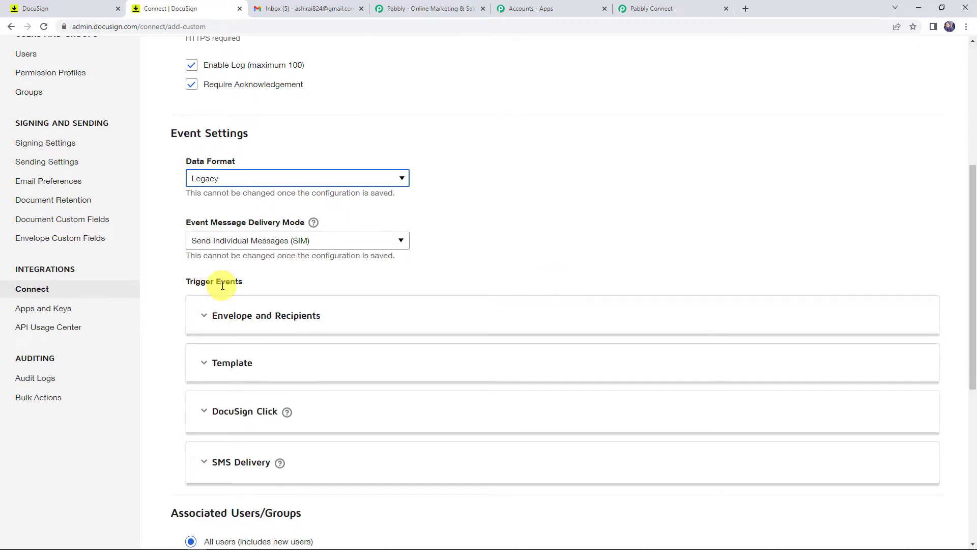
pyautogui.click(306, 318)
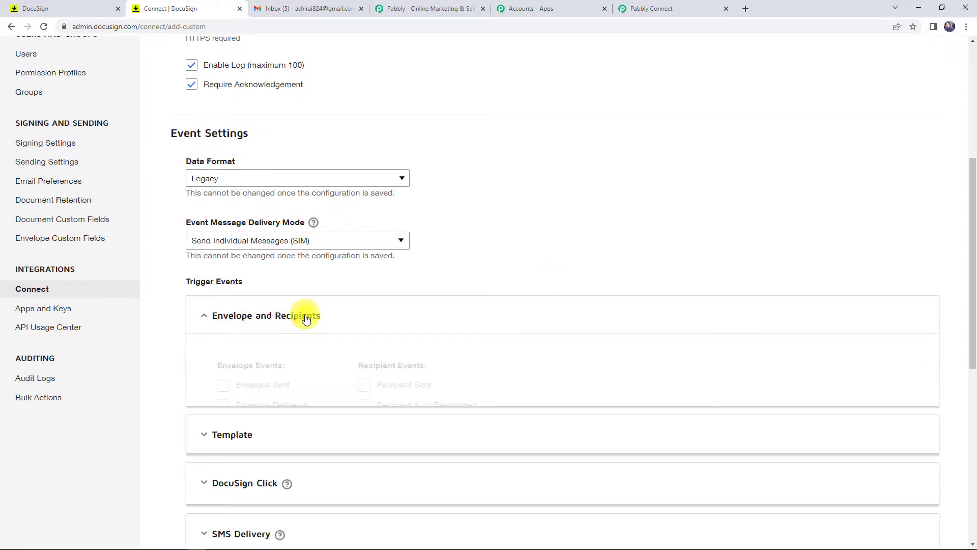
pyautogui.scroll(-3, 306, 319)
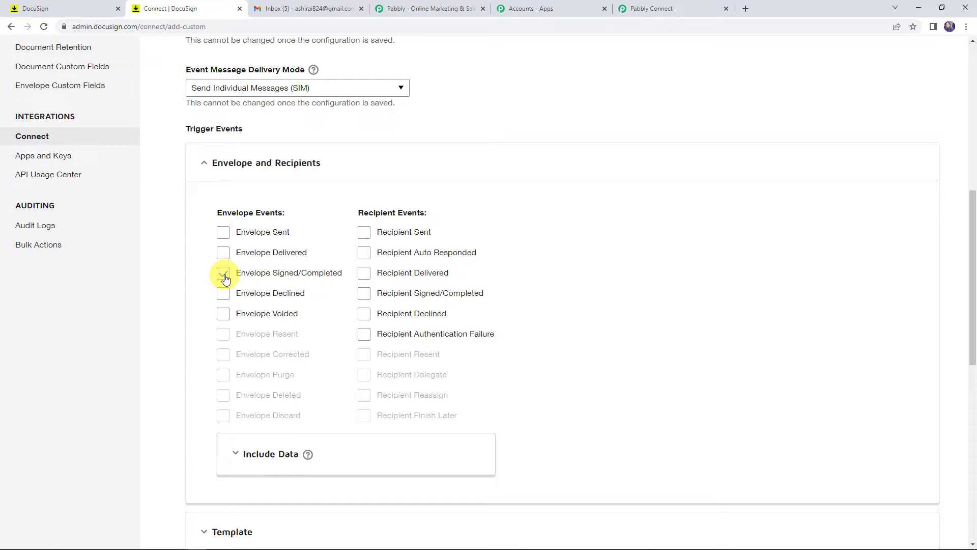
pyautogui.click(225, 276)
pyautogui.scroll(-7, 164, 298)
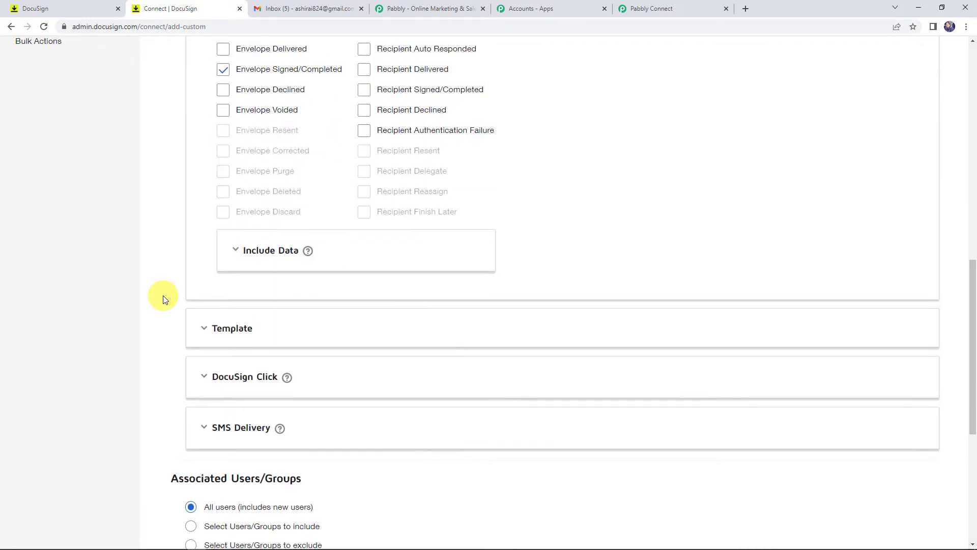
pyautogui.scroll(-3, 163, 299)
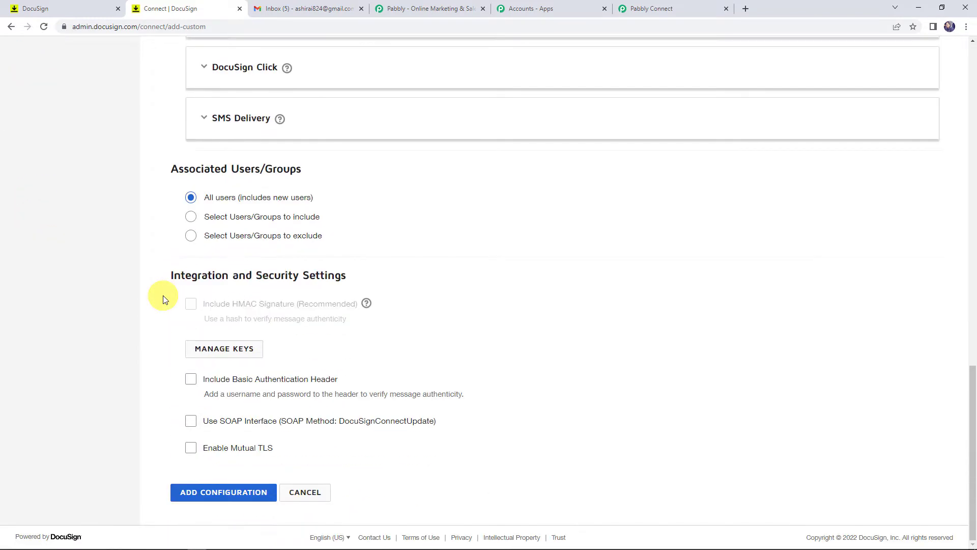
pyautogui.click(214, 492)
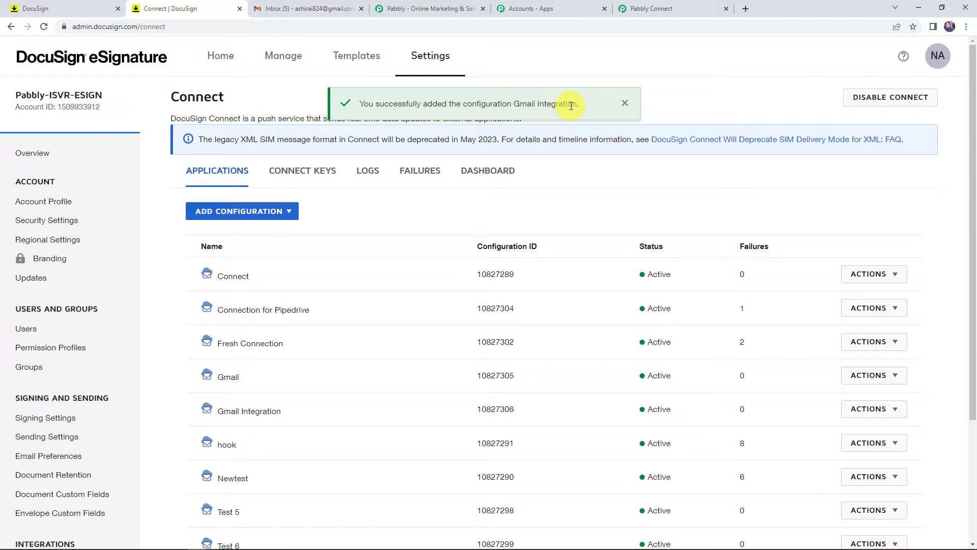
# - Check the Pabbly workflow still awaits the webhook, then return to the DocuSign Home page
pyautogui.click(682, 9)
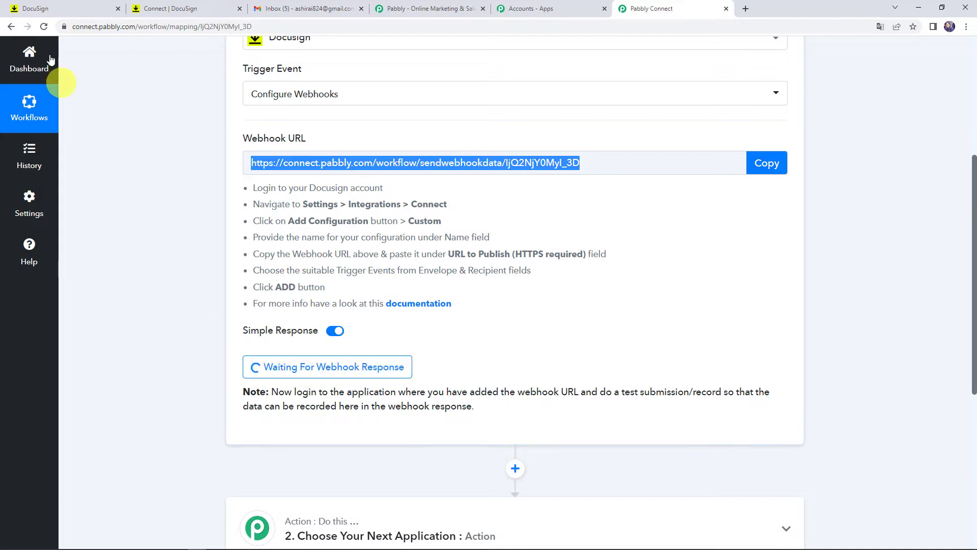
pyautogui.click(56, 7)
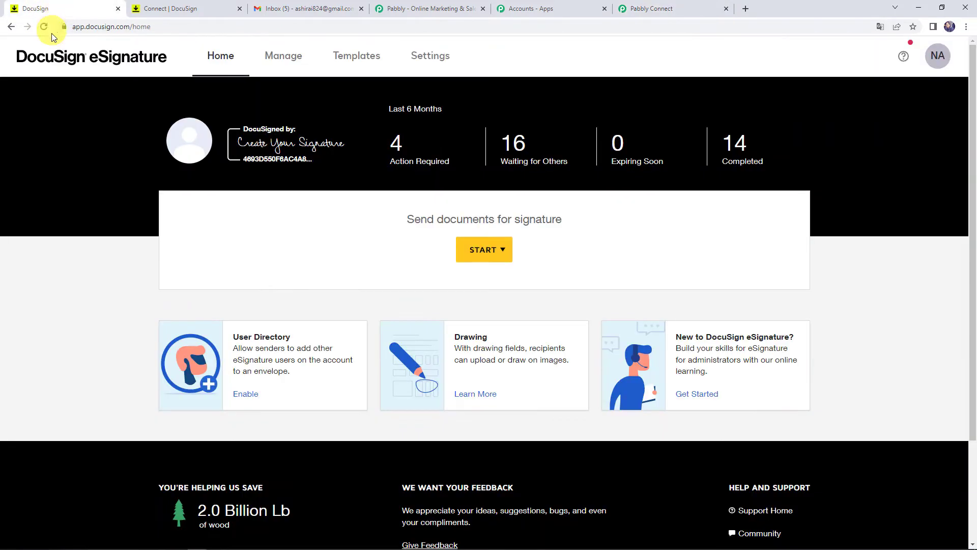
# - Start an envelope, upload Consent_letter.docx from the computer, and apply the Consent Letter template
pyautogui.click(483, 253)
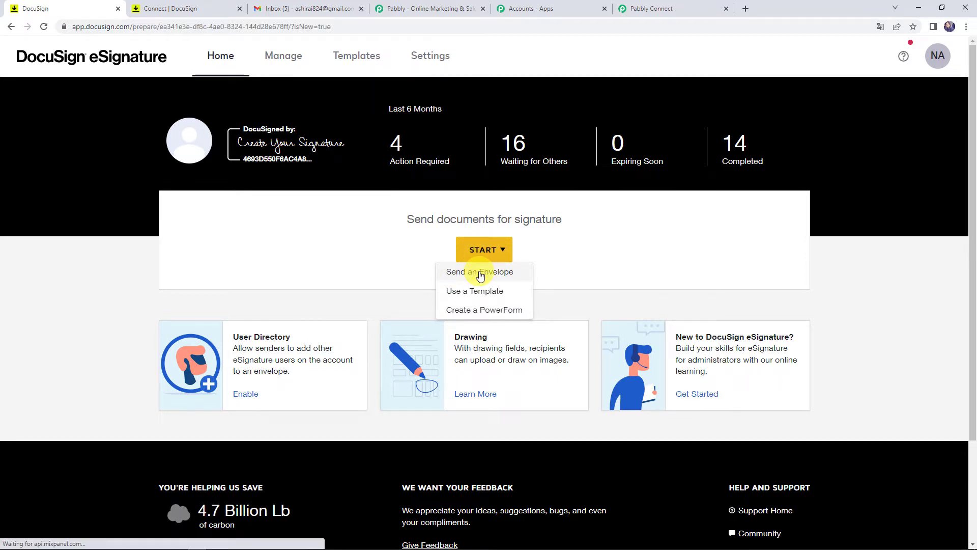
pyautogui.click(481, 273)
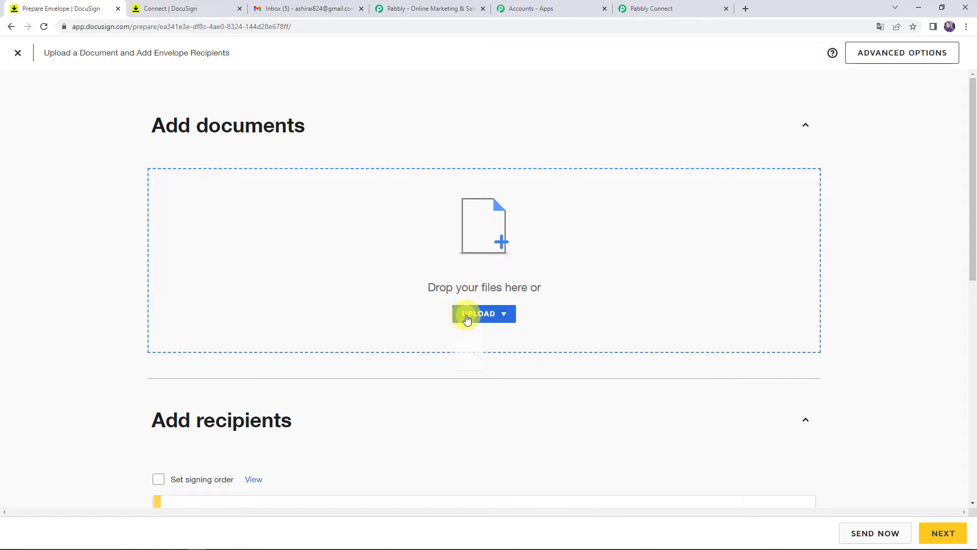
pyautogui.click(467, 319)
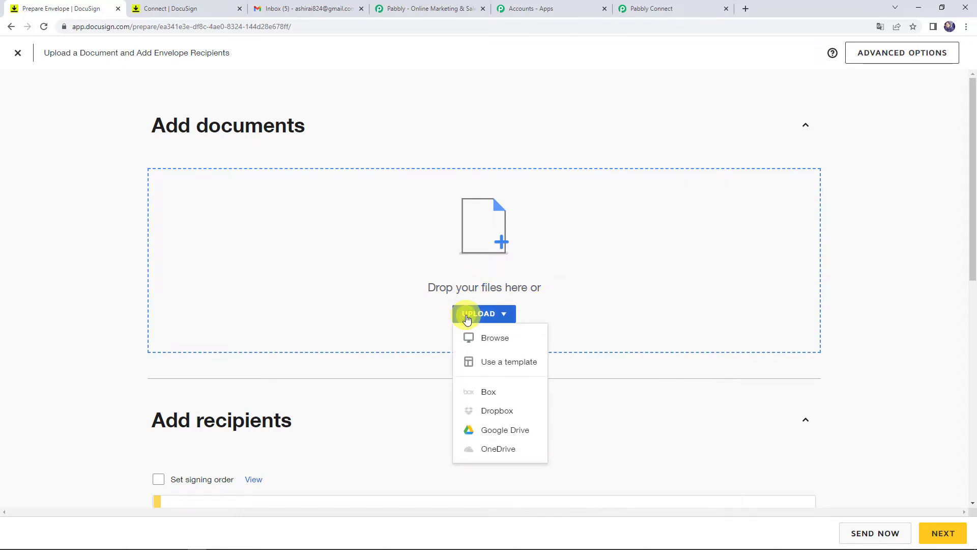
pyautogui.click(484, 337)
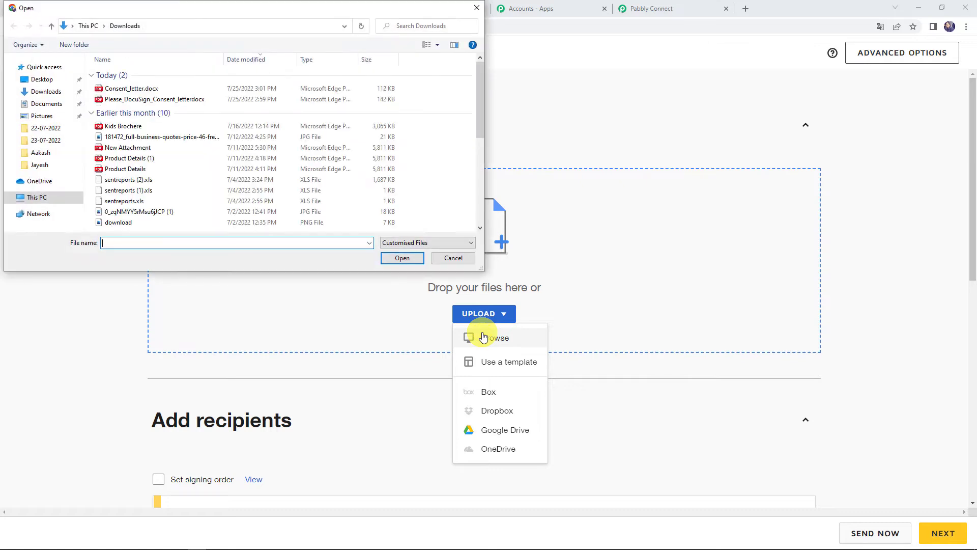
pyautogui.doubleClick(133, 90)
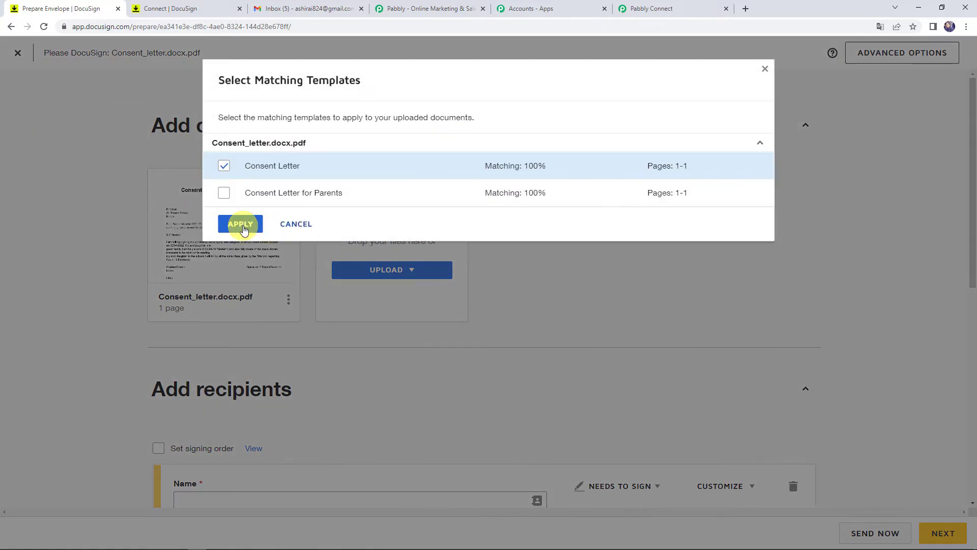
pyautogui.click(243, 224)
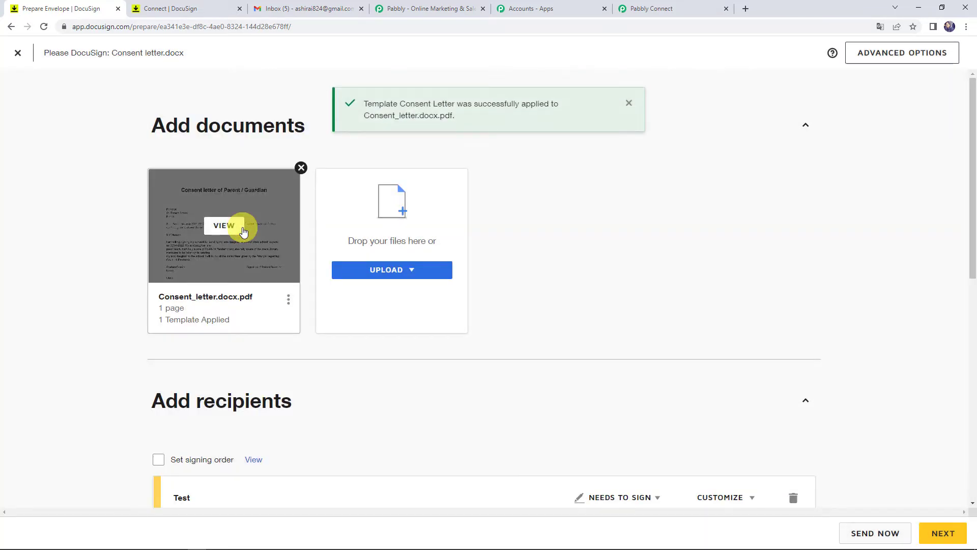
pyautogui.scroll(-4, 243, 232)
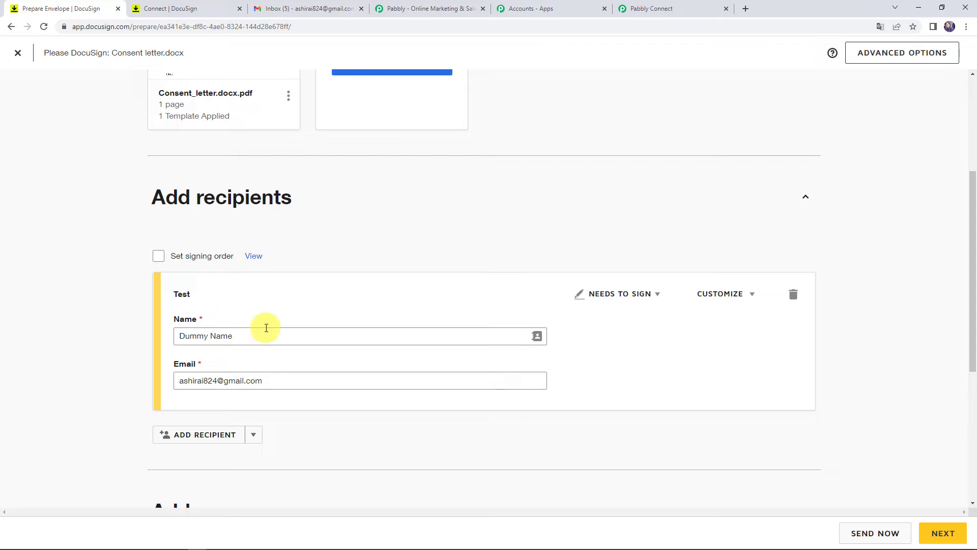
# - Replace the recipient's name with the demo name and enter the demo e-mail address
pyautogui.click(265, 337)
pyautogui.press('BackSpace')
pyautogui.press('BackSpace')
pyautogui.press('BackSpace')
pyautogui.press('BackSpace')
pyautogui.press('BackSpace')
pyautogui.press('BackSpace')
pyautogui.press('BackSpace')
pyautogui.press('BackSpace')
pyautogui.press('BackSpace')
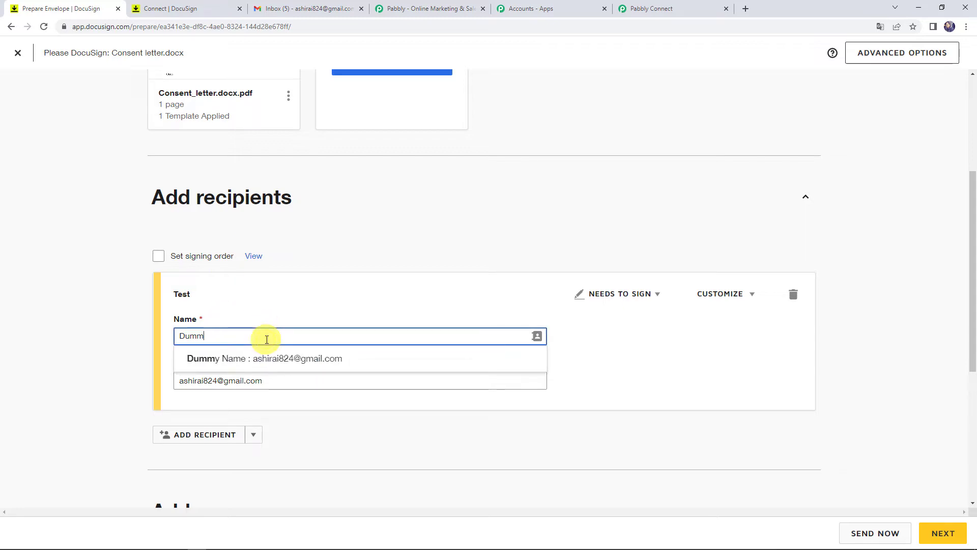
pyautogui.write('e')
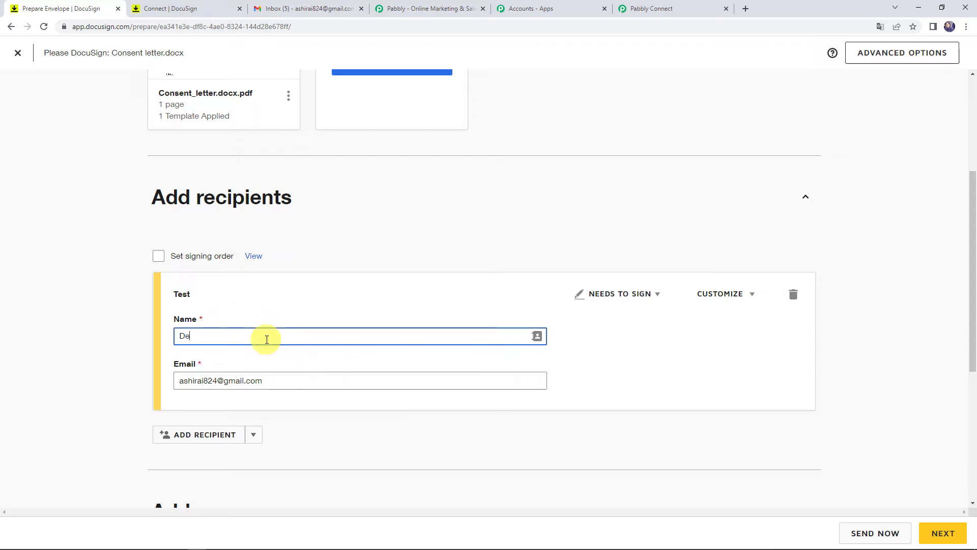
pyautogui.write('mo N')
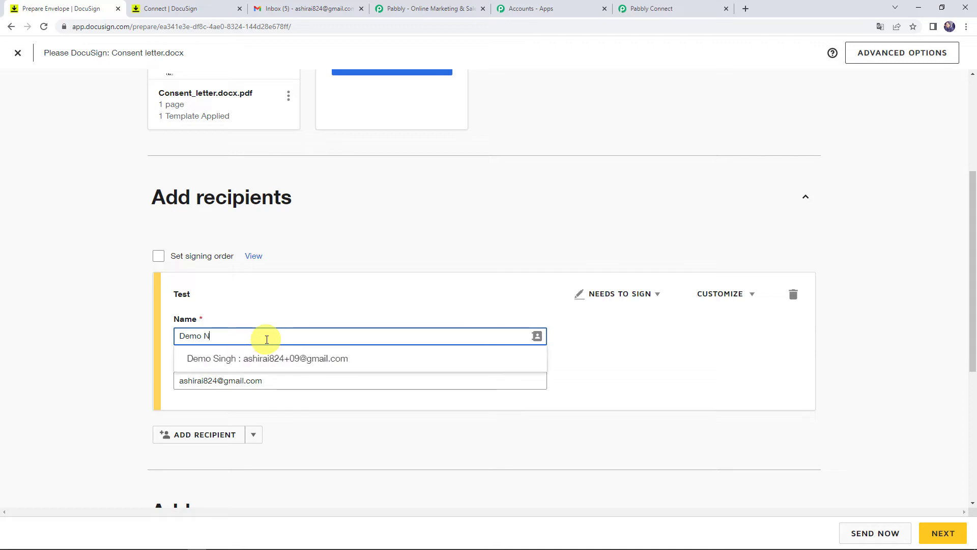
pyautogui.write('ame')
pyautogui.press('Tab')
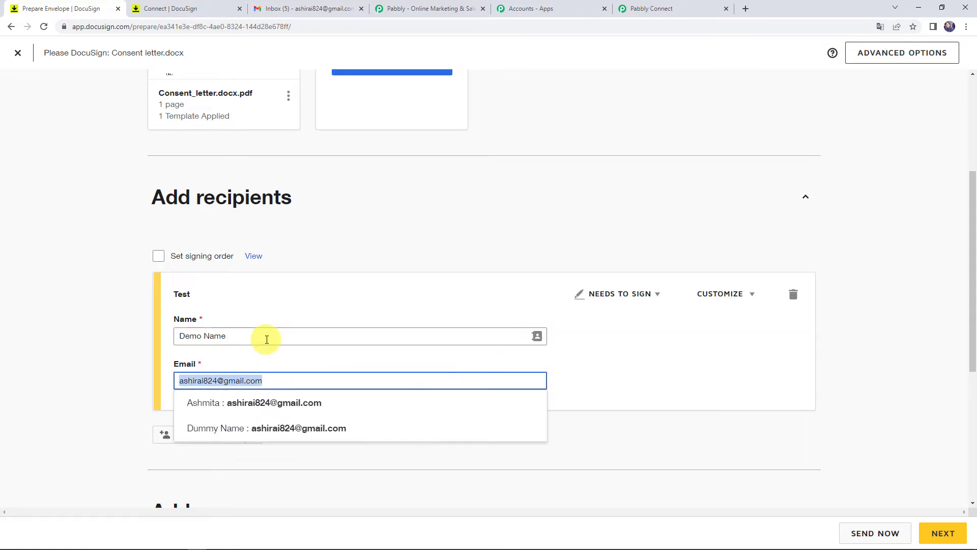
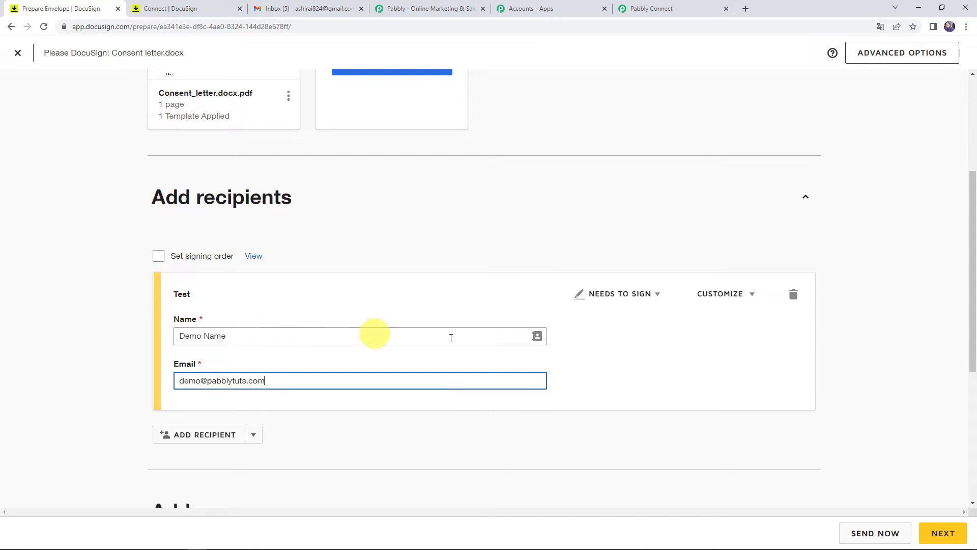
# - Send the Consent letter envelope for signature now
pyautogui.scroll(-4, 90, 310)
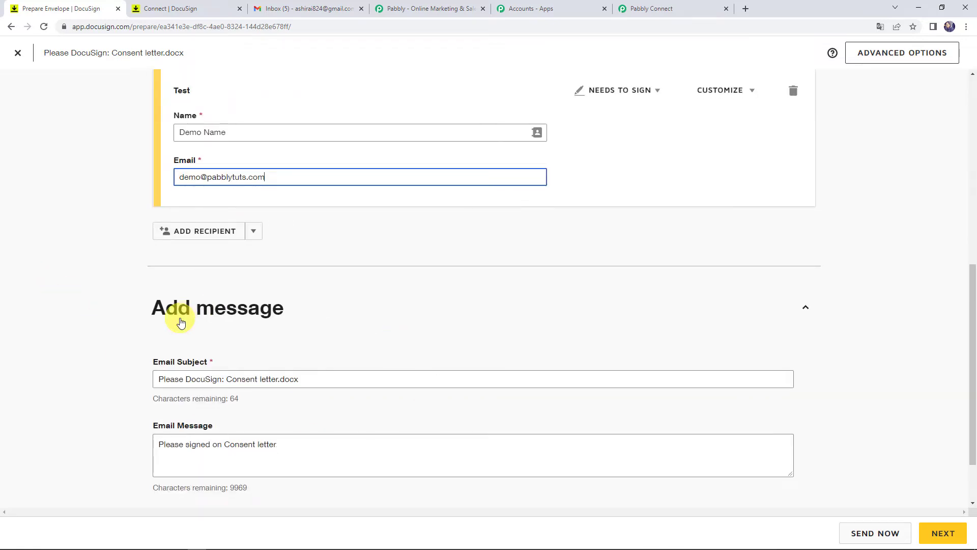
pyautogui.scroll(-1, 180, 322)
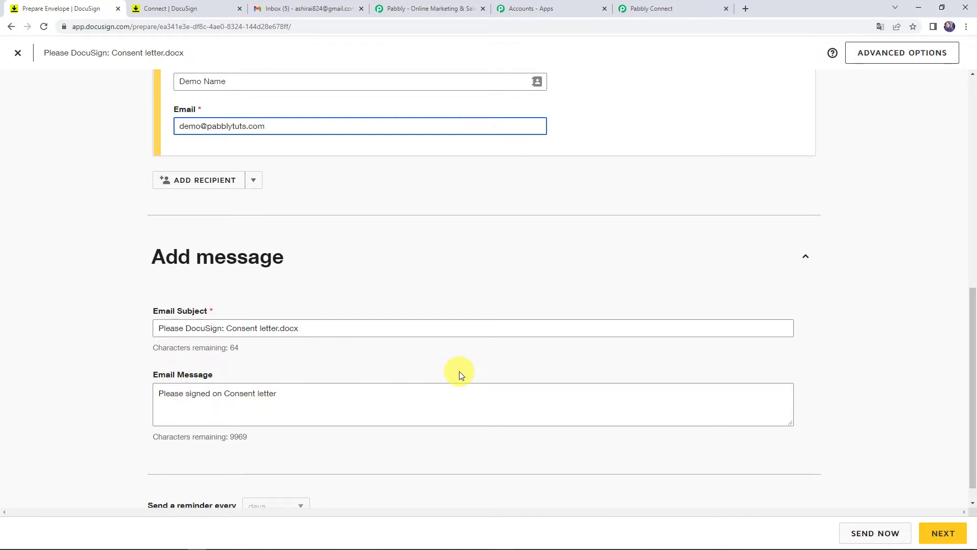
pyautogui.click(861, 532)
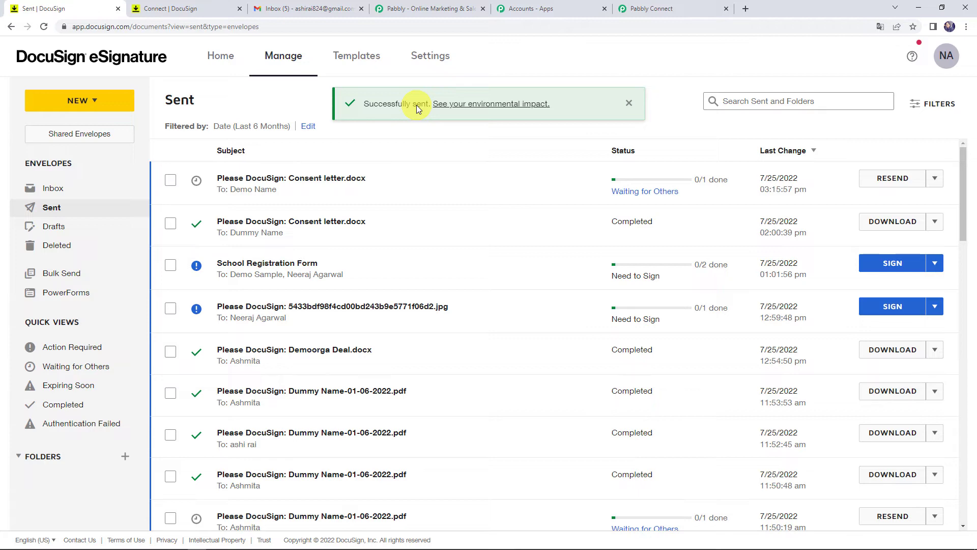
# - In Gmail, refresh the inbox and open the 'Please DocuSign: Consent letter.docx' email under Updates
pyautogui.click(303, 11)
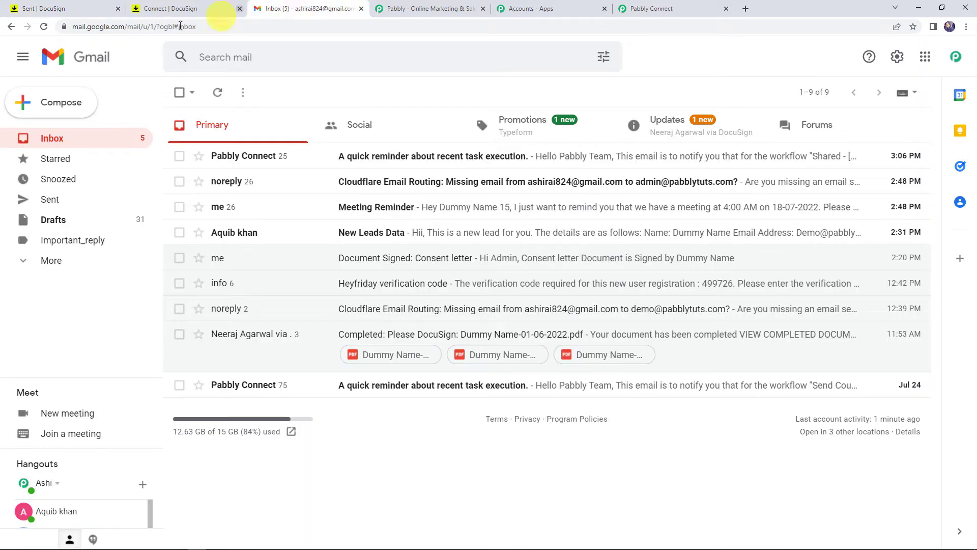
pyautogui.click(39, 27)
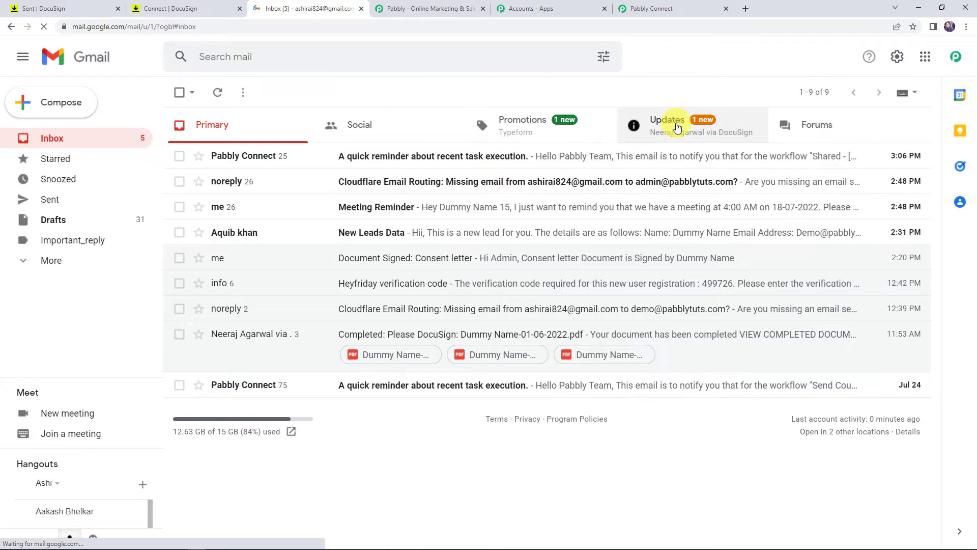
pyautogui.click(677, 126)
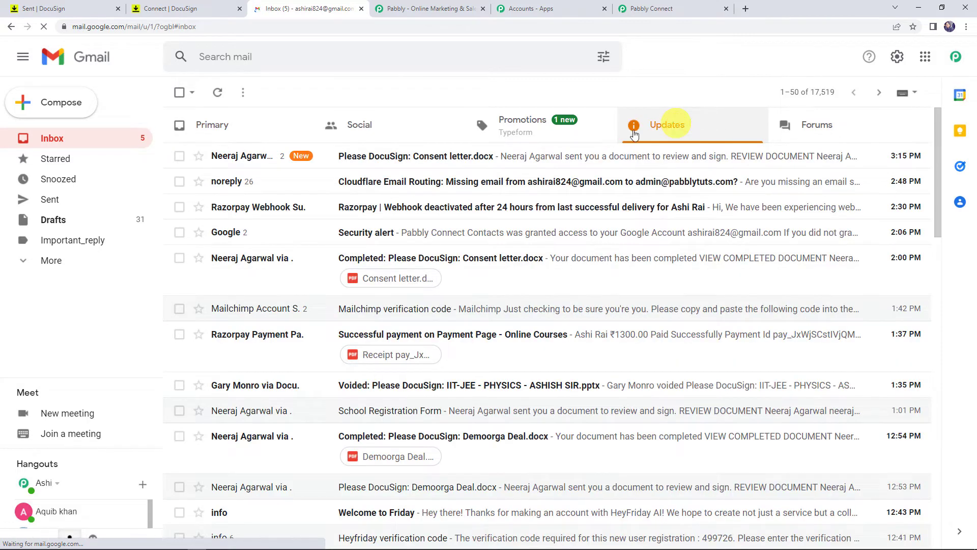
pyautogui.click(366, 157)
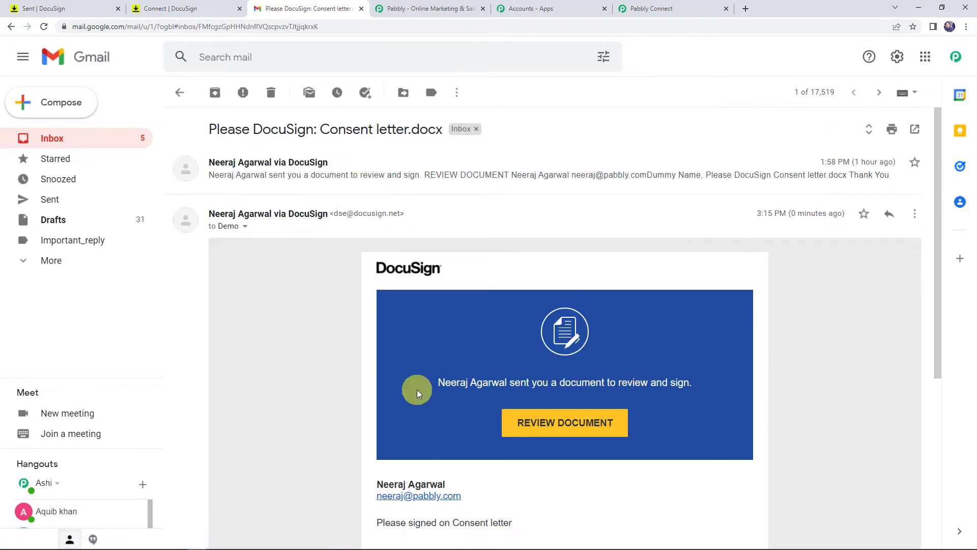
pyautogui.scroll(-2, 316, 315)
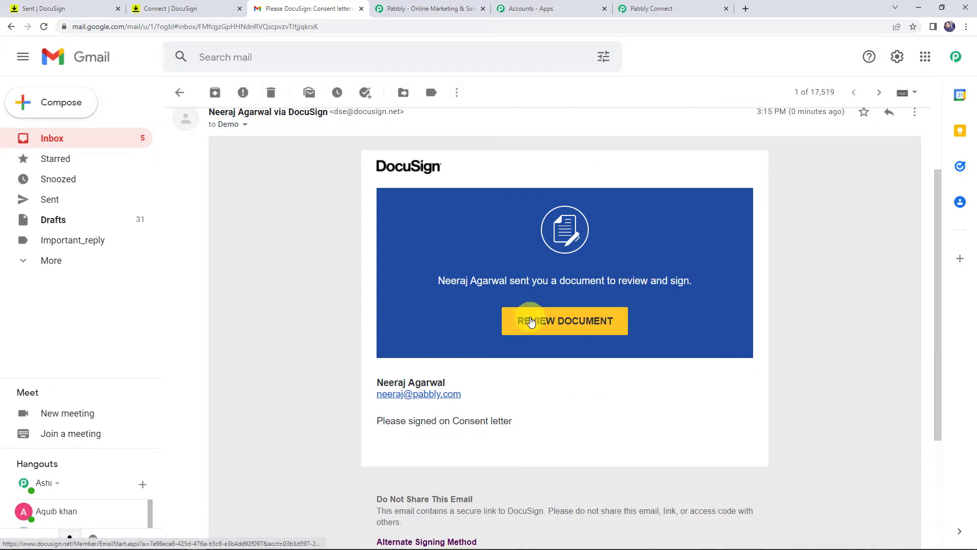
# - Confirm Pabbly is still waiting, then open the consent letter from the email for signing
pyautogui.click(644, 10)
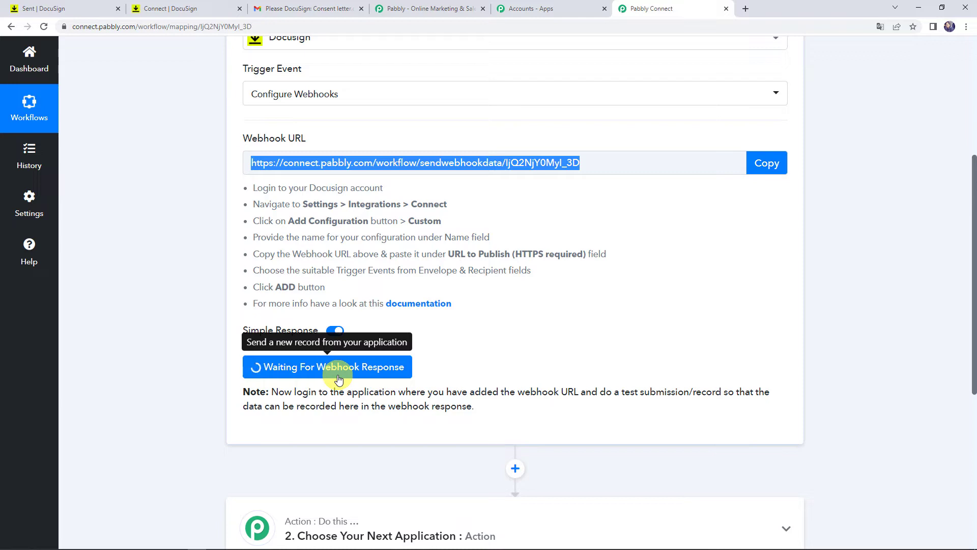
pyautogui.click(316, 10)
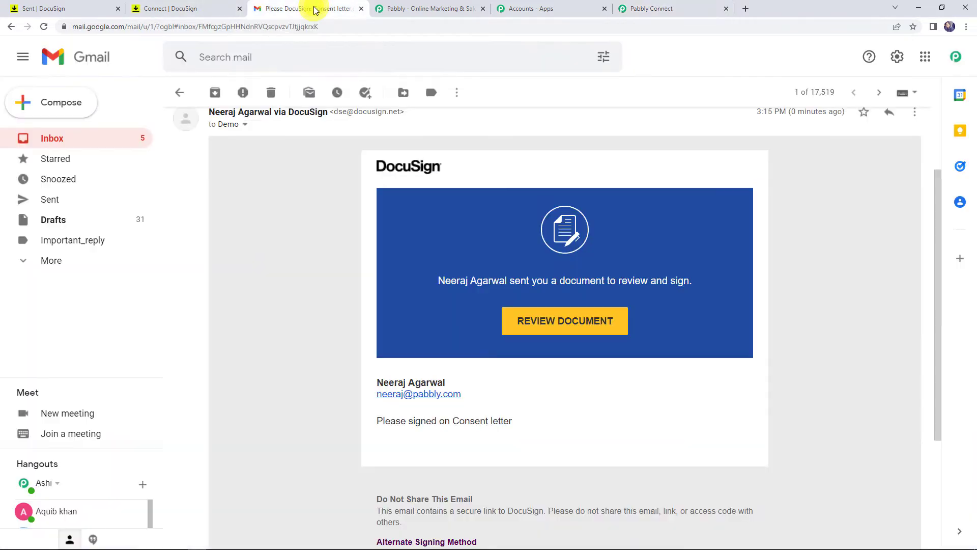
pyautogui.click(550, 330)
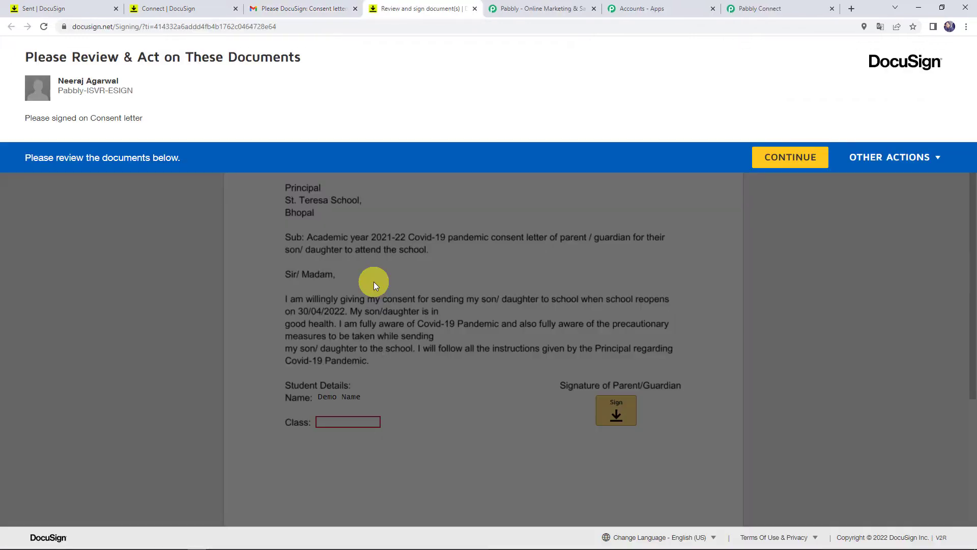
# - Enter 'Std 10th' as the consent letter's Class and adopt the suggested signature
pyautogui.click(807, 162)
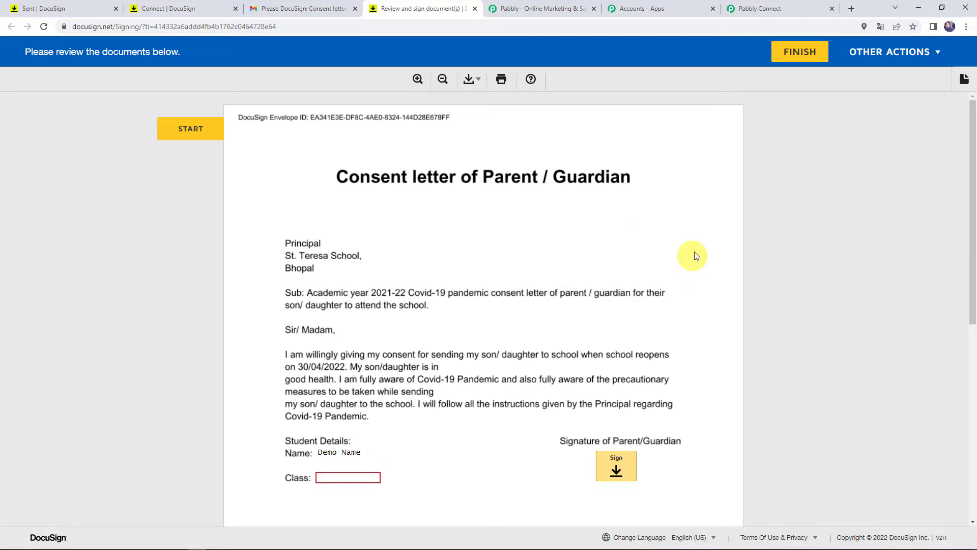
pyautogui.click(367, 477)
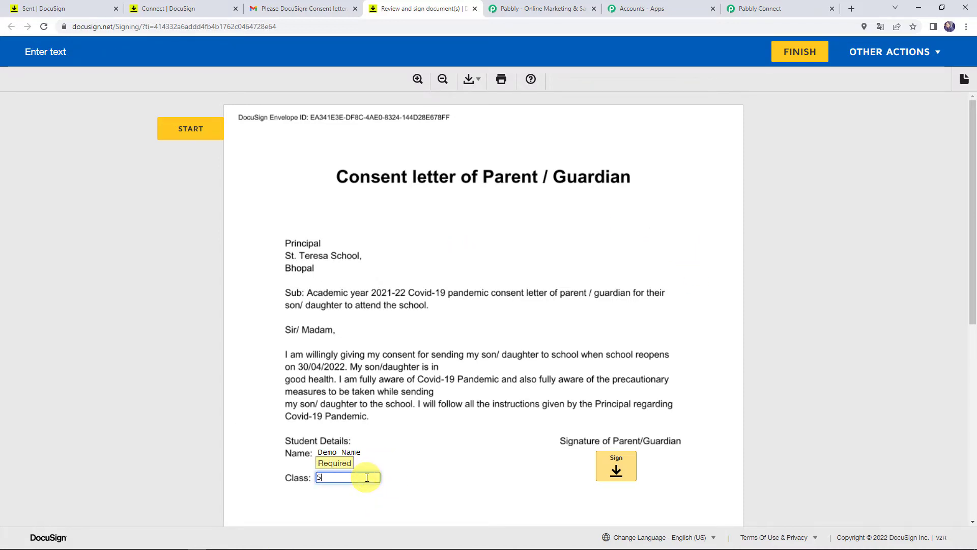
pyautogui.write('Std ')
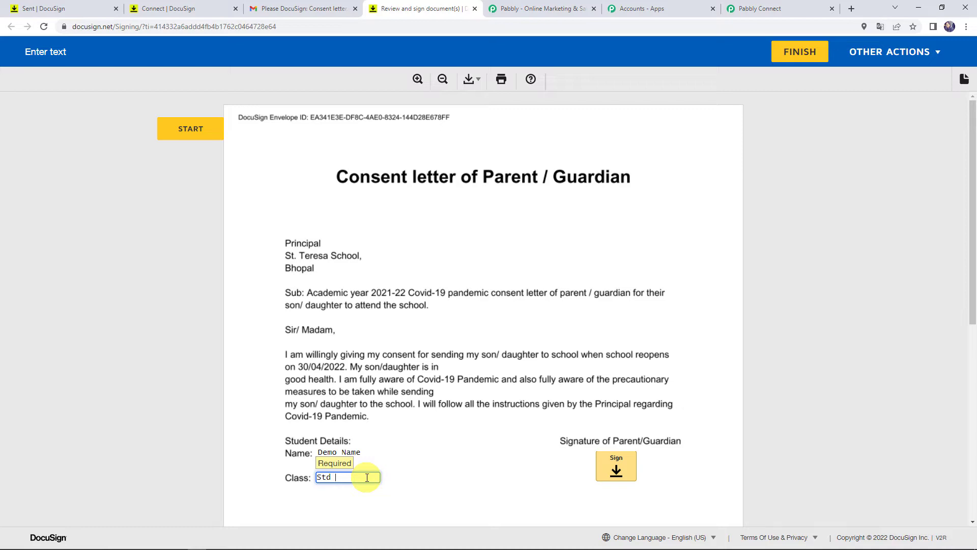
pyautogui.write('10th')
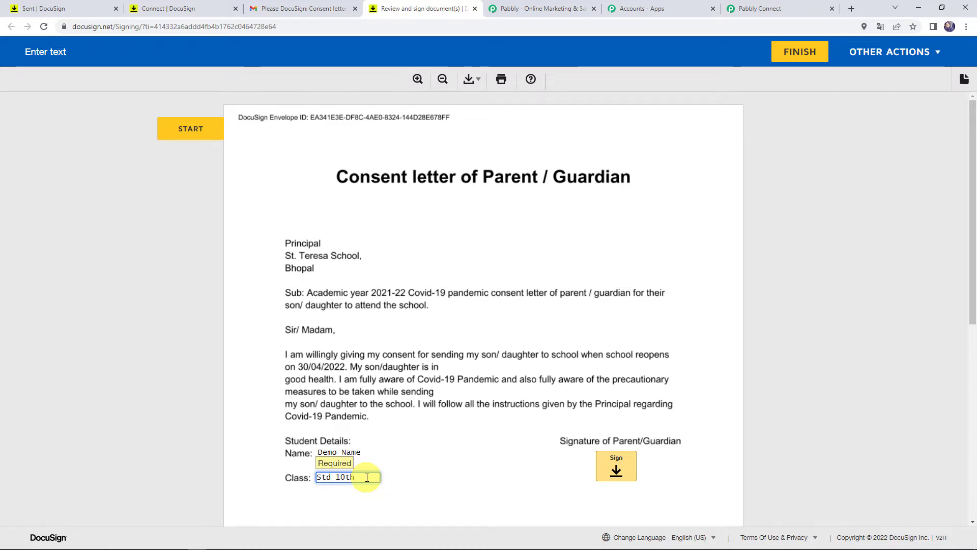
pyautogui.click(617, 467)
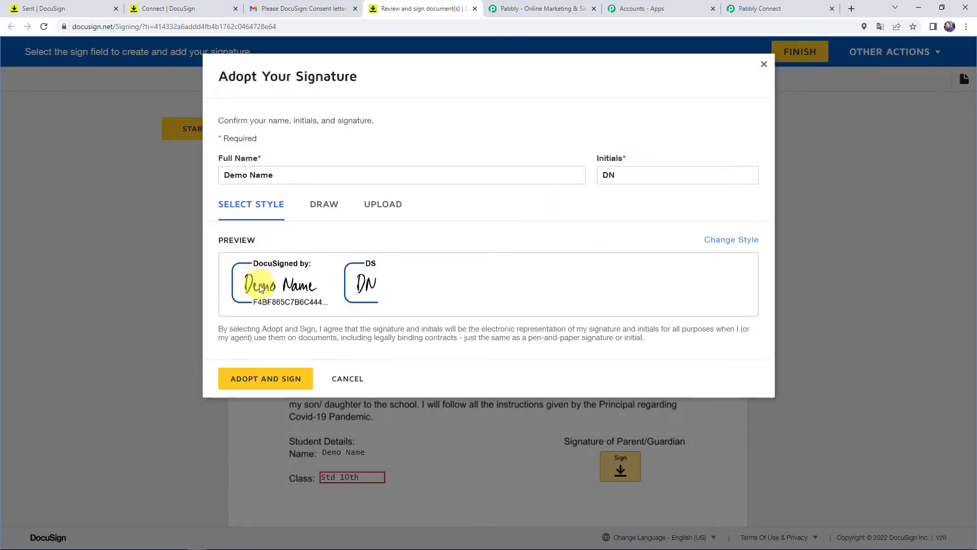
pyautogui.click(262, 381)
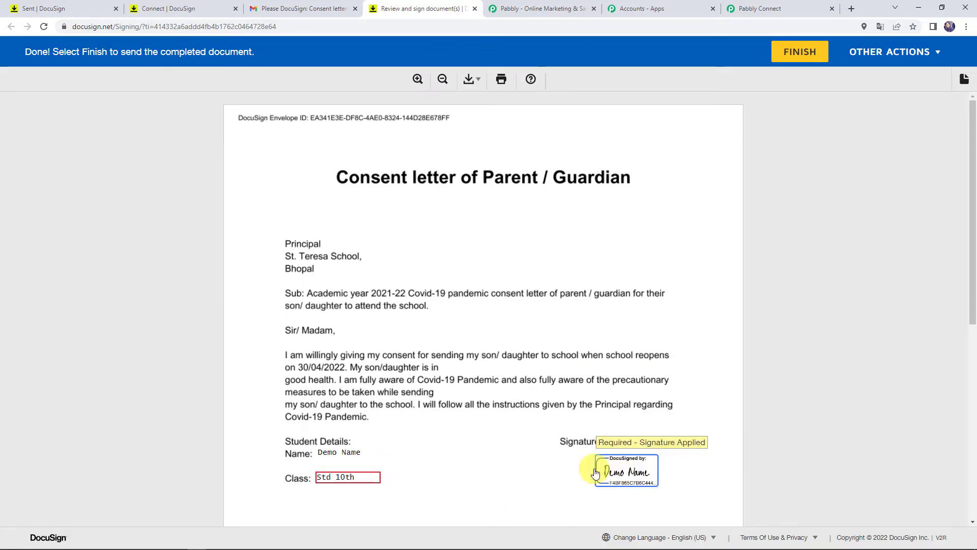
# - Finish signing, accept cookies on the confirmation page, and return to the Pabbly Connect tab
pyautogui.click(809, 53)
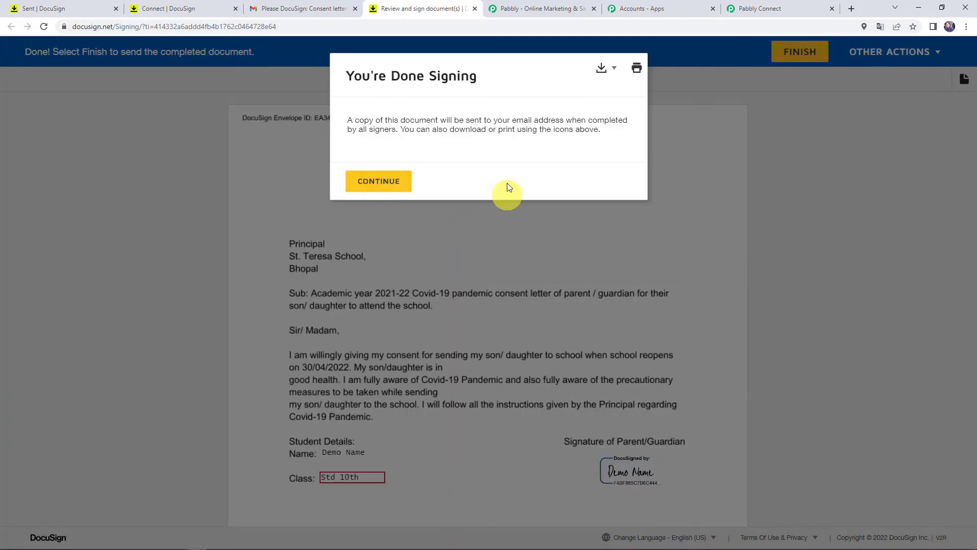
pyautogui.click(391, 186)
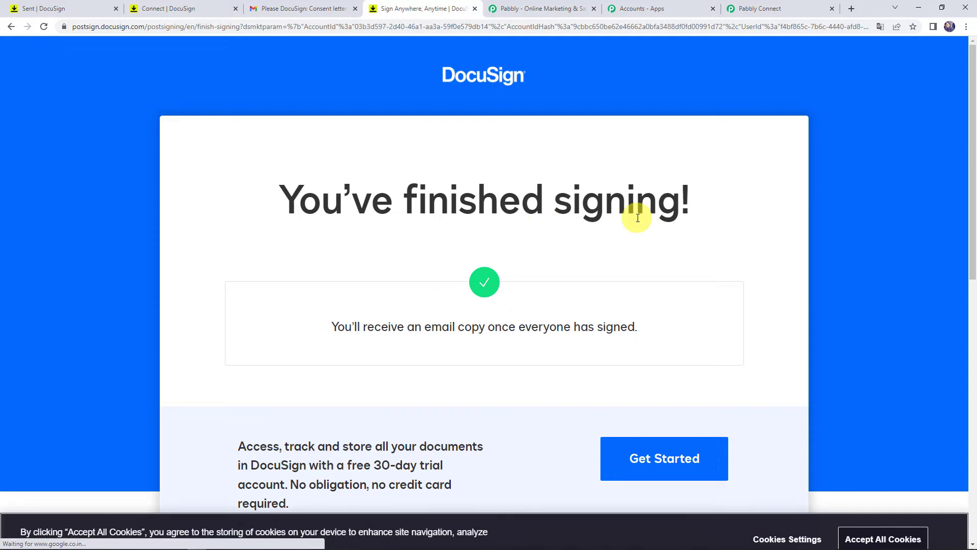
pyautogui.click(894, 522)
pyautogui.click(772, 11)
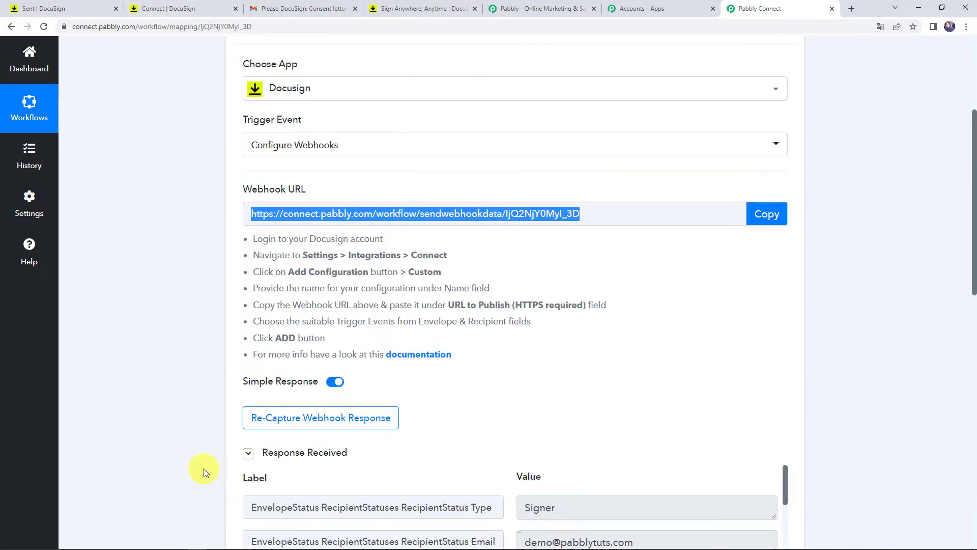
# - Review the webhook response: status Completed, subject 'Please DocuSign: Consent letter.docx'
pyautogui.scroll(-6, 159, 327)
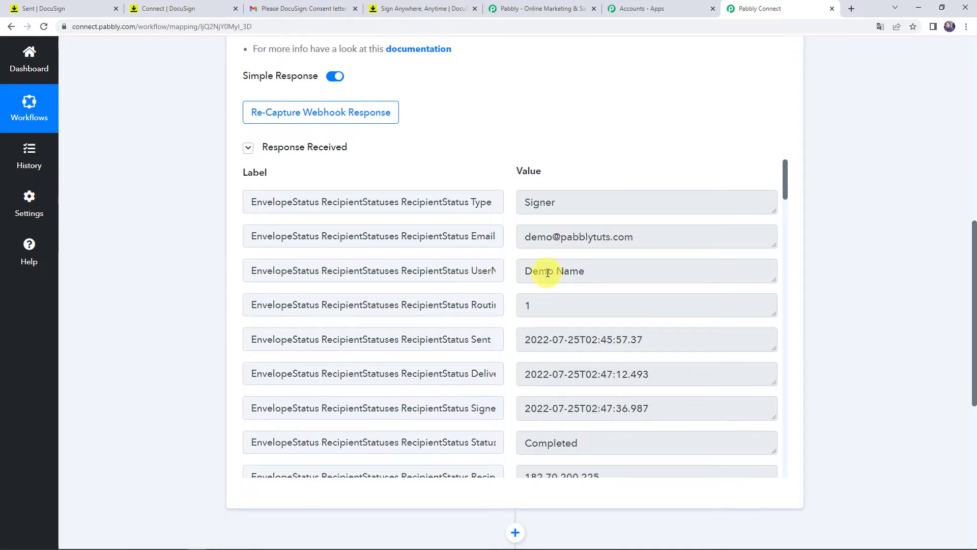
pyautogui.scroll(-1, 557, 273)
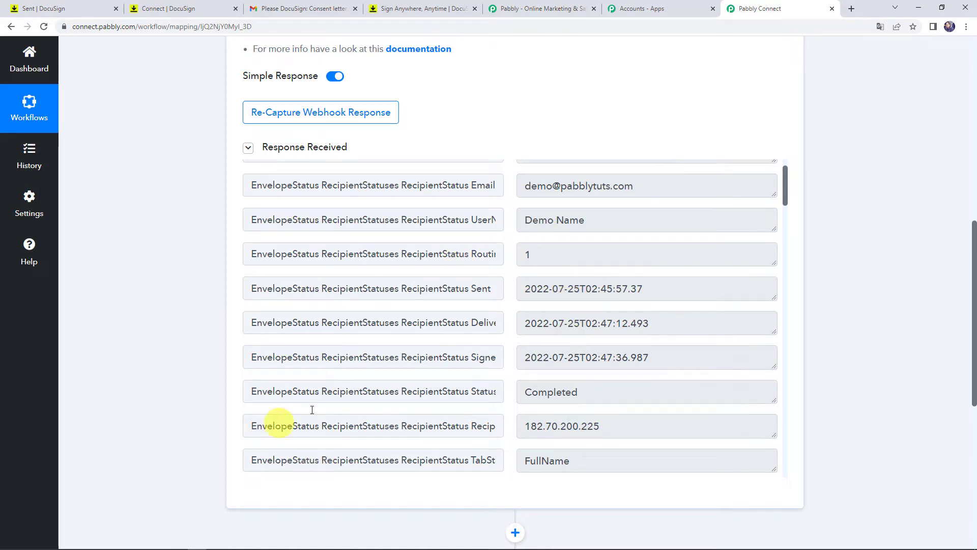
pyautogui.moveTo(589, 392); pyautogui.dragTo(499, 392)
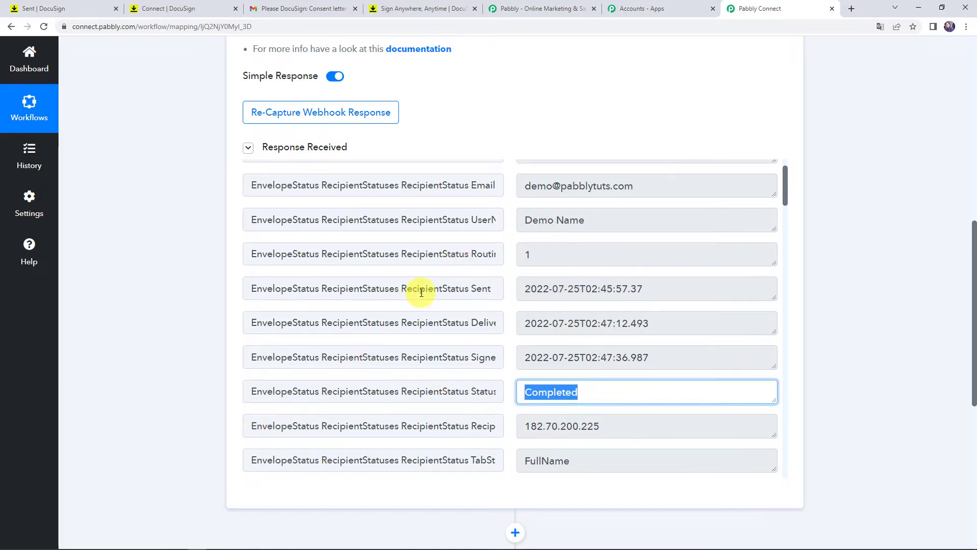
pyautogui.scroll(-10, 422, 293)
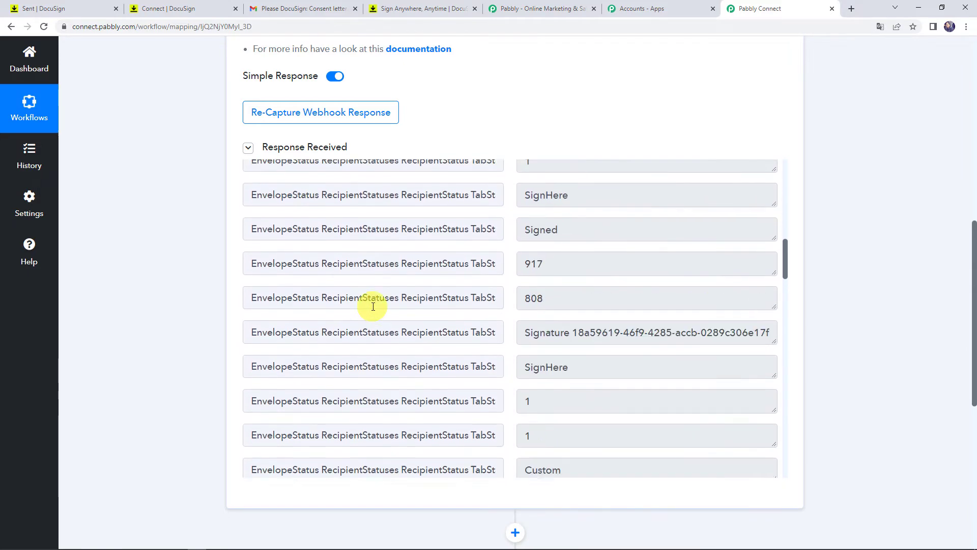
pyautogui.scroll(-10, 373, 307)
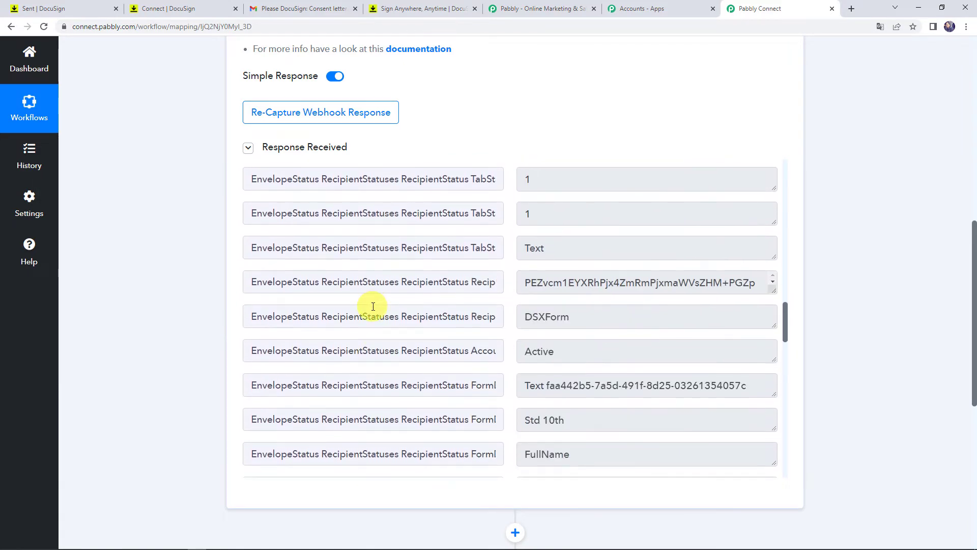
pyautogui.scroll(-9, 373, 307)
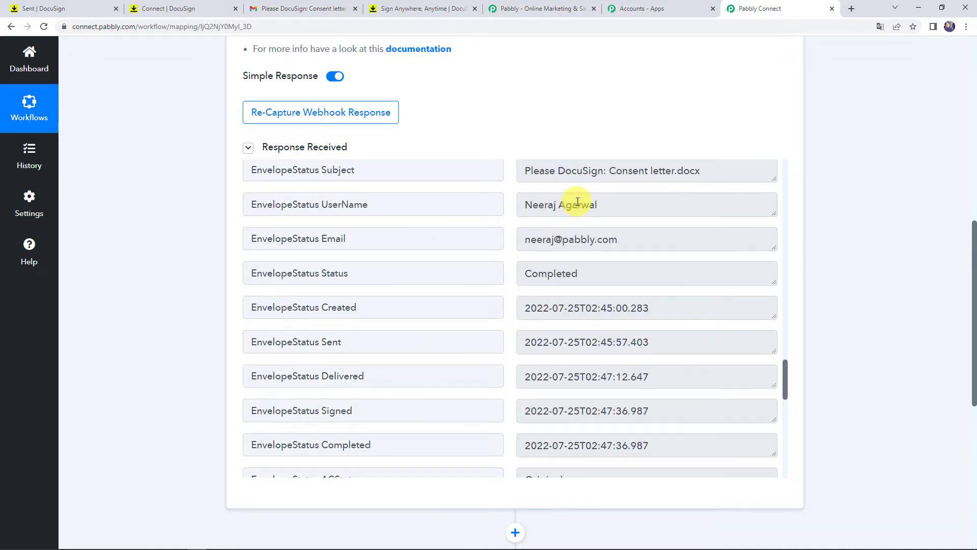
pyautogui.scroll(1, 569, 214)
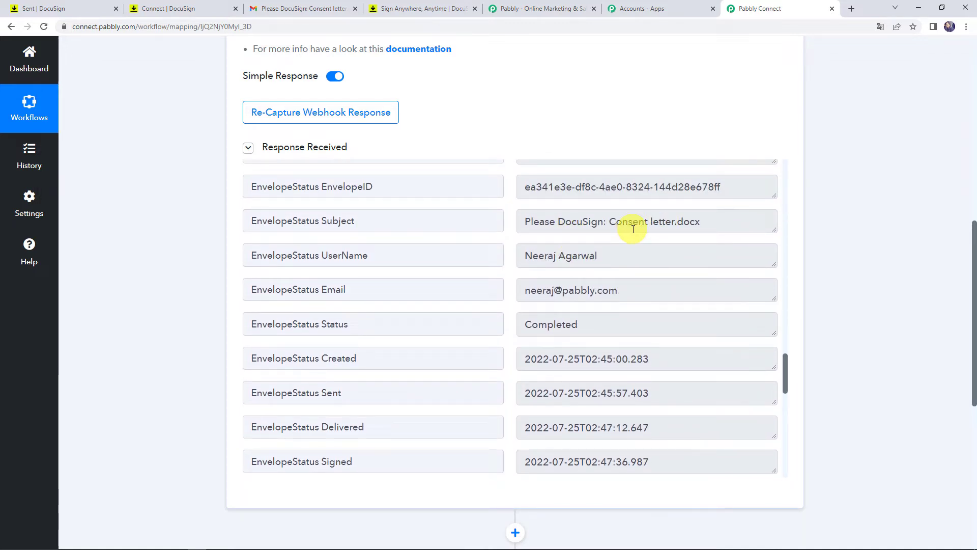
pyautogui.scroll(-4, 438, 307)
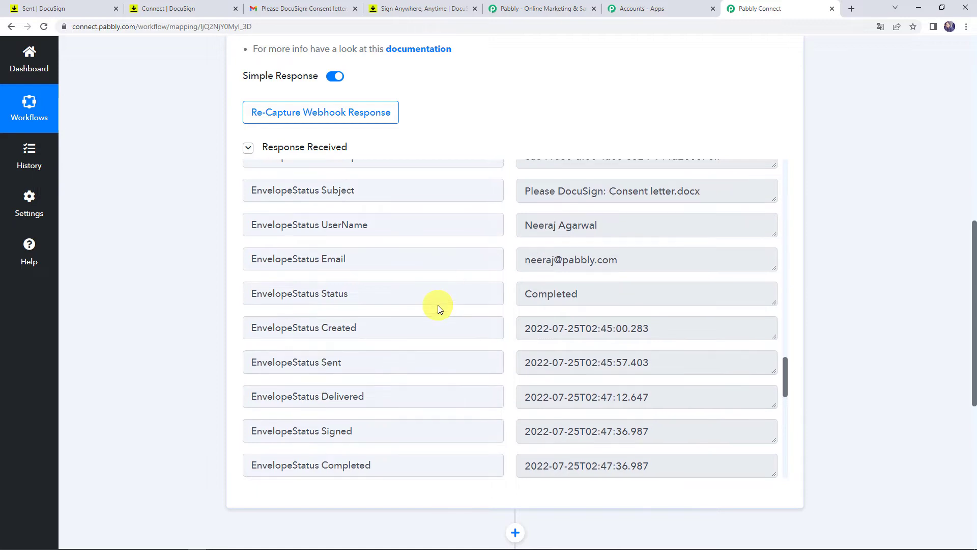
pyautogui.scroll(-3, 438, 308)
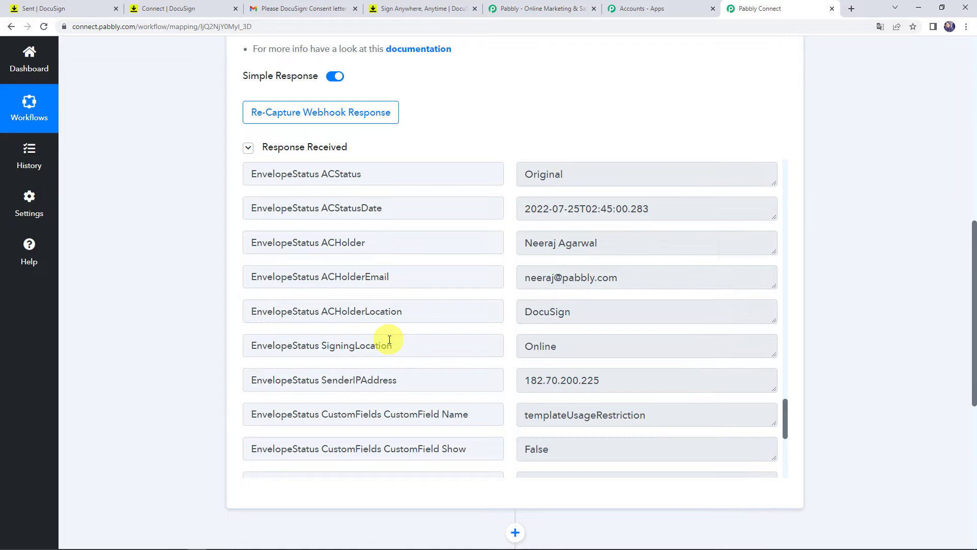
pyautogui.scroll(9, 382, 343)
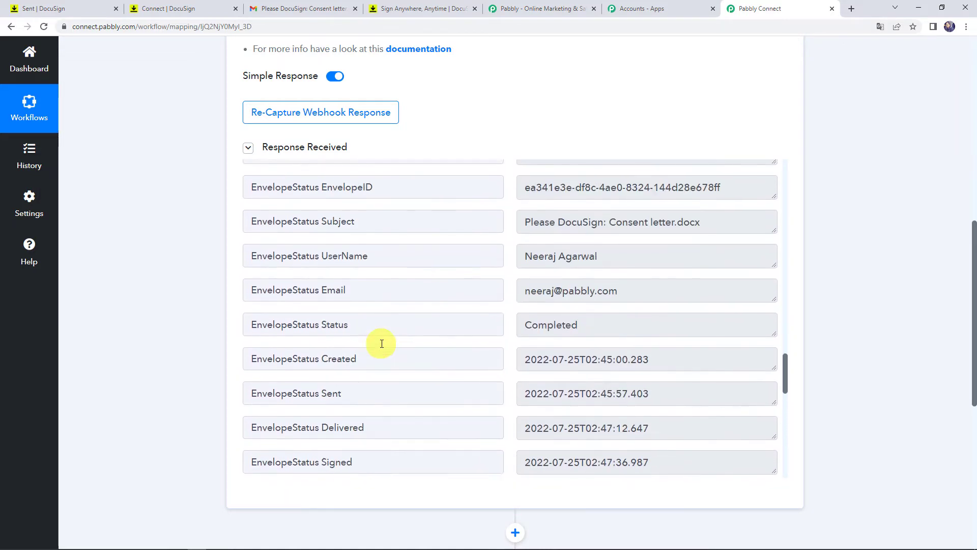
pyautogui.moveTo(705, 324); pyautogui.dragTo(680, 323)
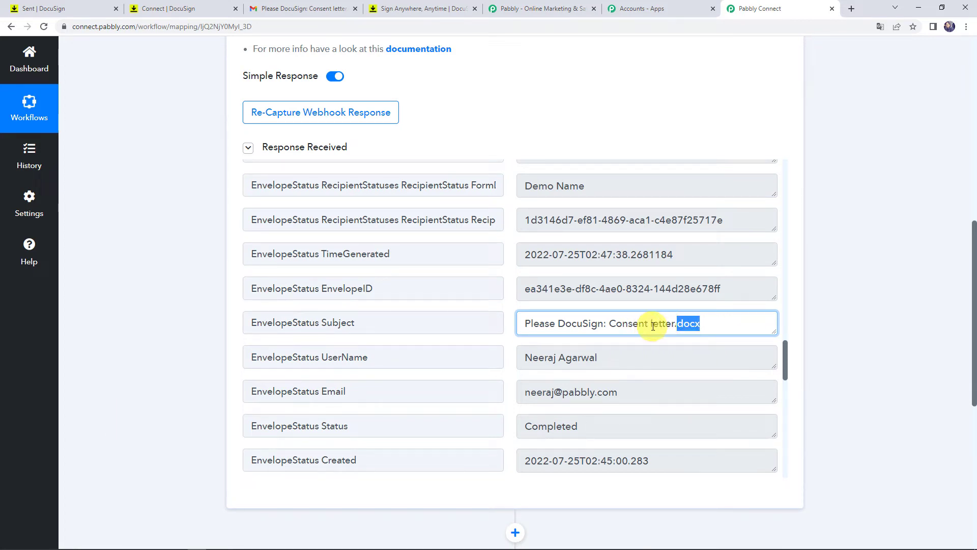
pyautogui.scroll(-1, 216, 403)
pyautogui.scroll(-5, 216, 402)
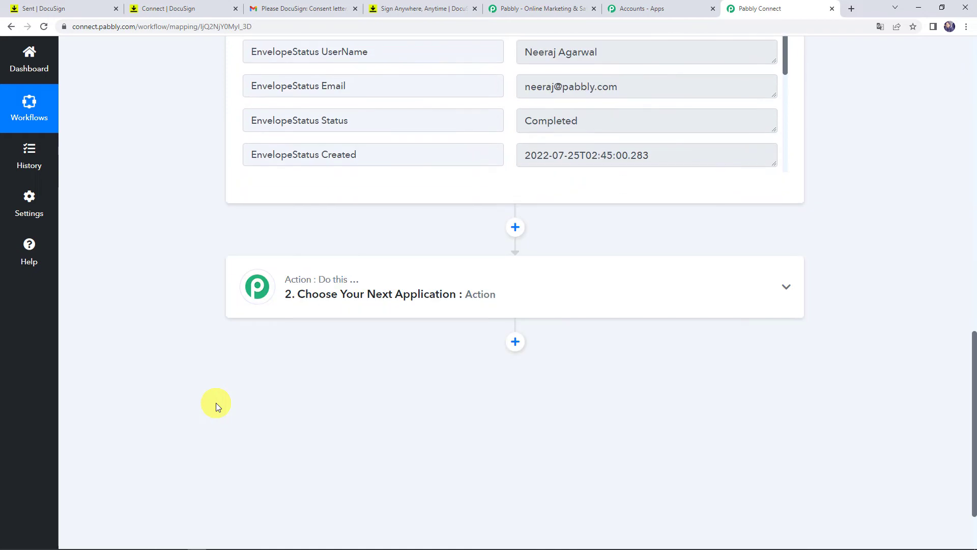
# - Search 'text', choose Text Formatter by Pabbly, select the Split Text event, and connect it
pyautogui.click(462, 299)
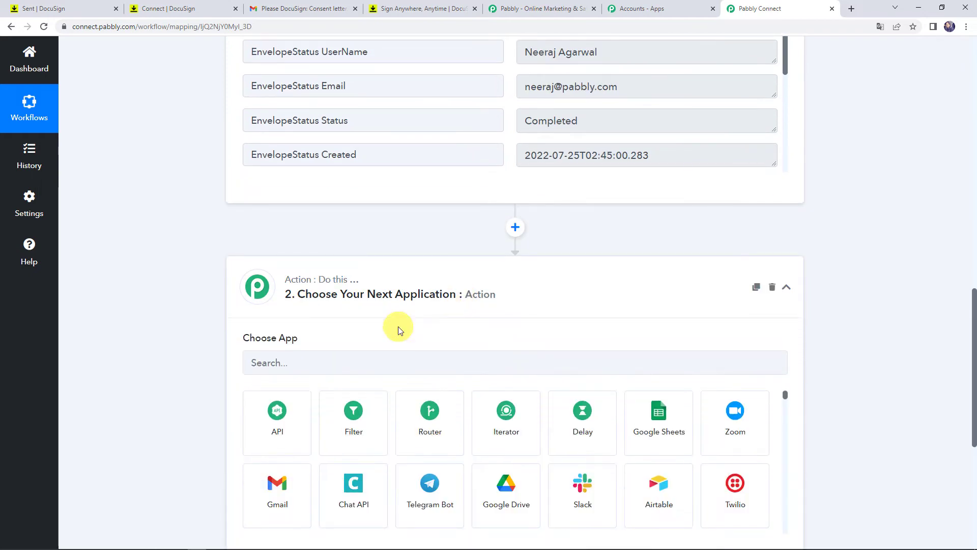
pyautogui.click(332, 366)
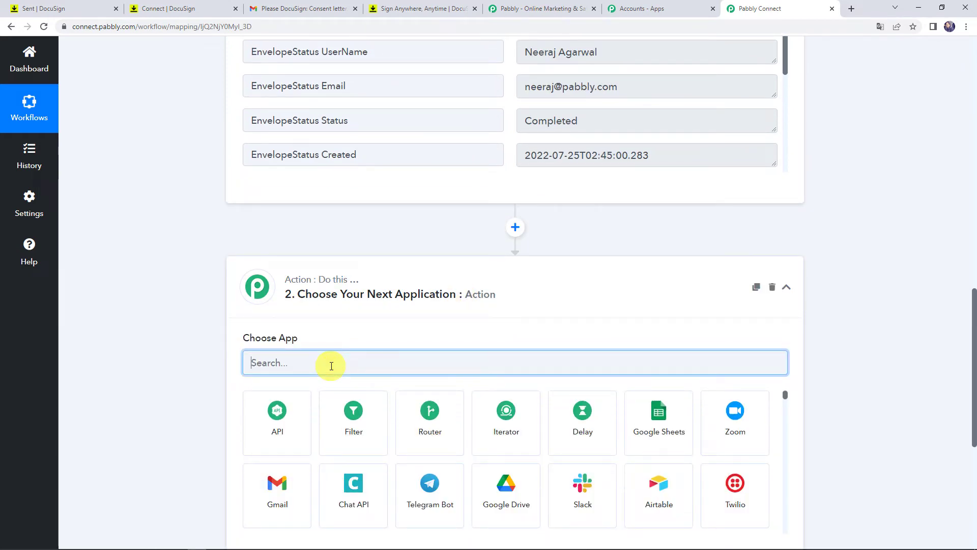
pyautogui.write('text')
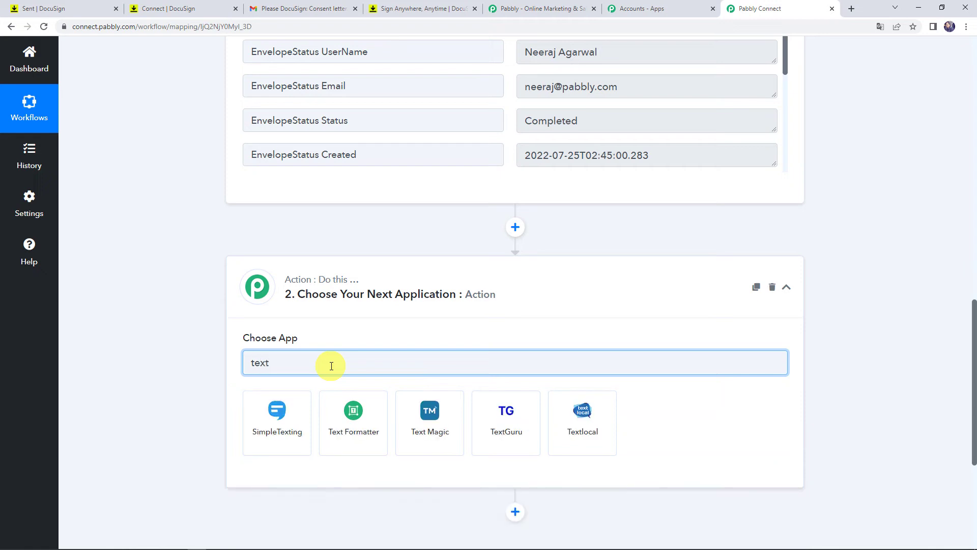
pyautogui.click(338, 414)
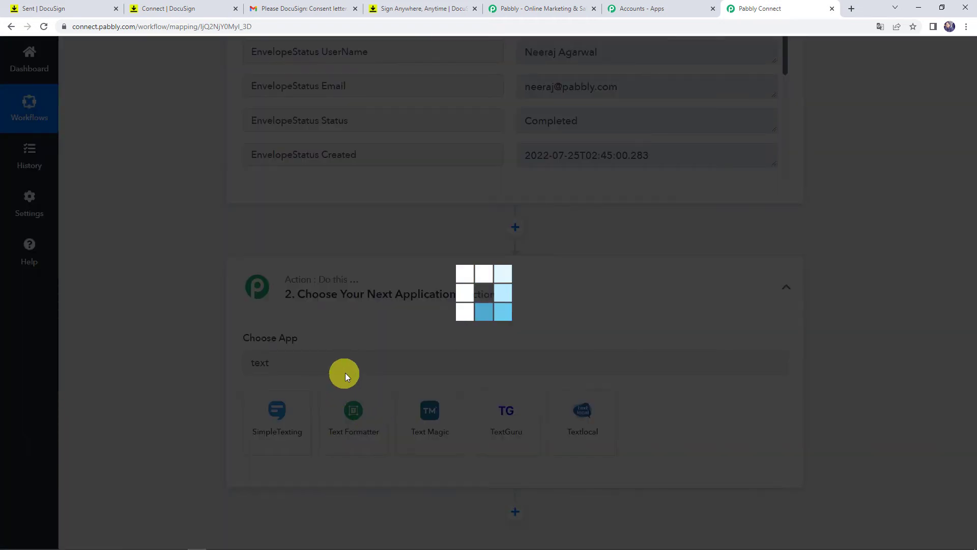
pyautogui.scroll(-1, 343, 291)
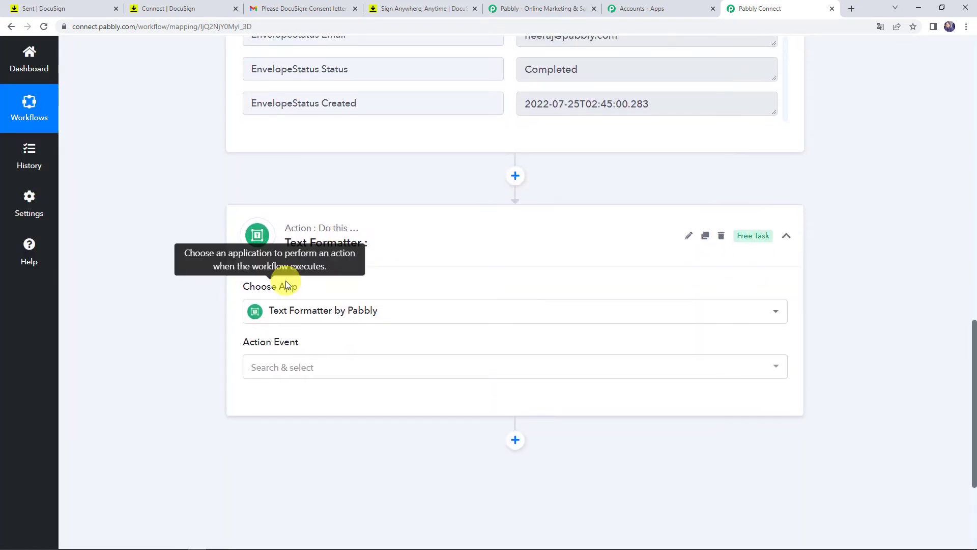
pyautogui.scroll(-1, 287, 285)
pyautogui.click(284, 316)
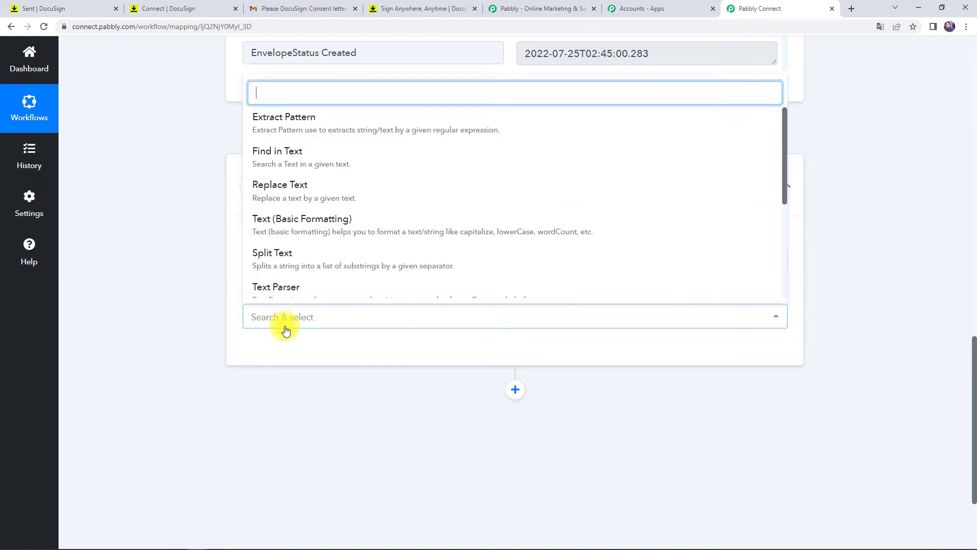
pyautogui.click(296, 263)
pyautogui.click(268, 351)
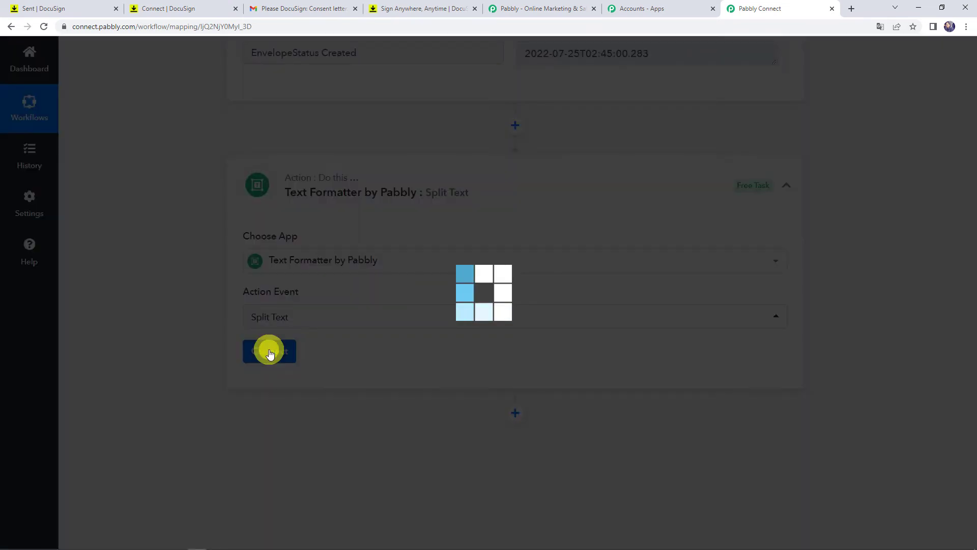
# - Map the DocuSign document Name into Text to Split, with '.' as Separator and Segment Index First
pyautogui.scroll(-4, 201, 234)
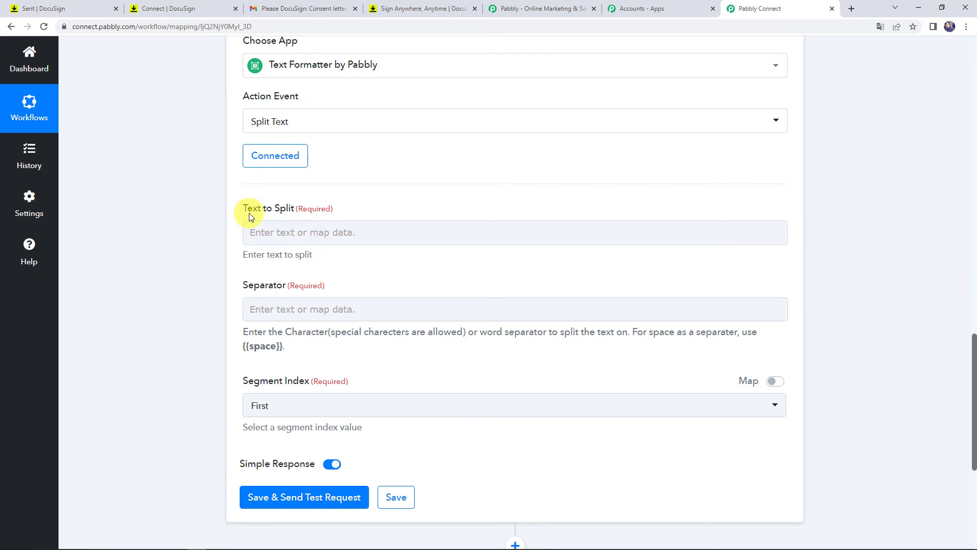
pyautogui.click(270, 234)
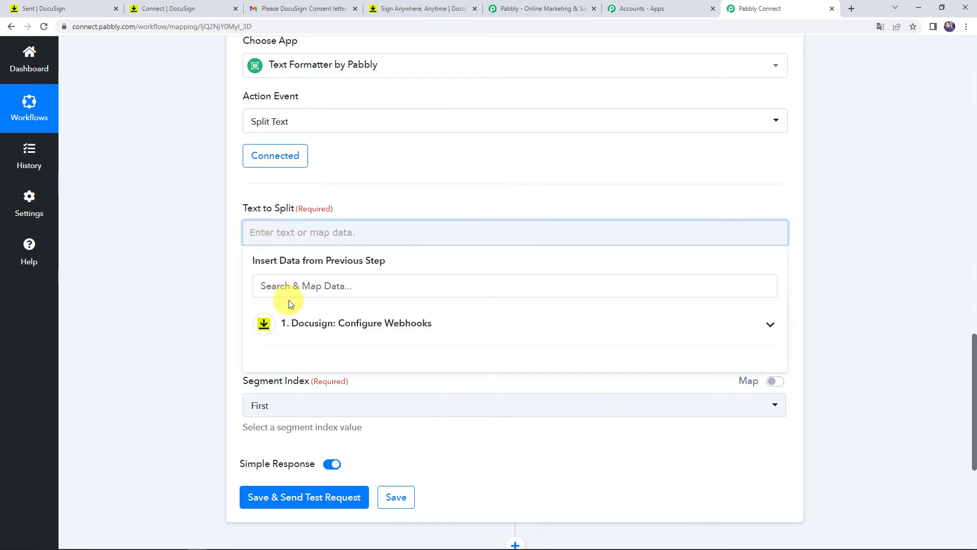
pyautogui.click(298, 324)
pyautogui.write('conse')
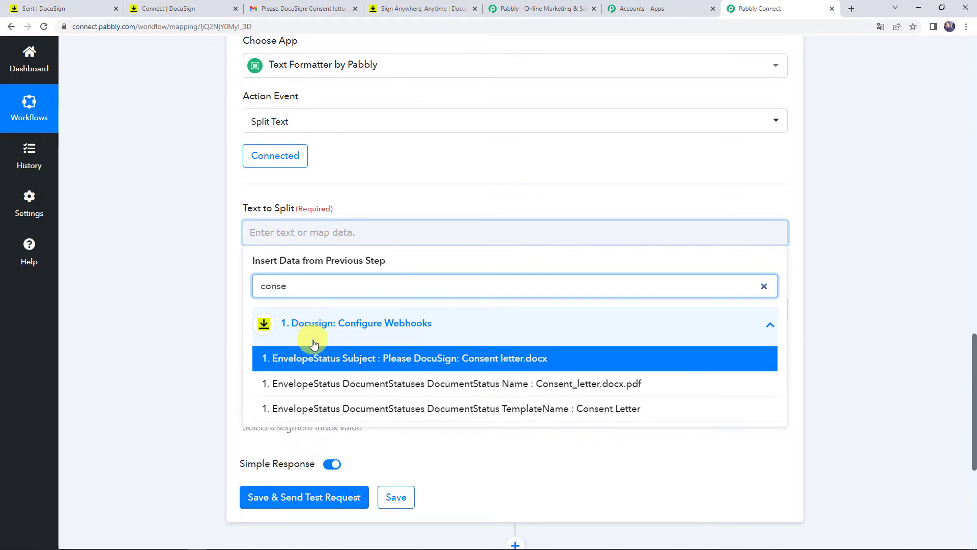
pyautogui.click(315, 383)
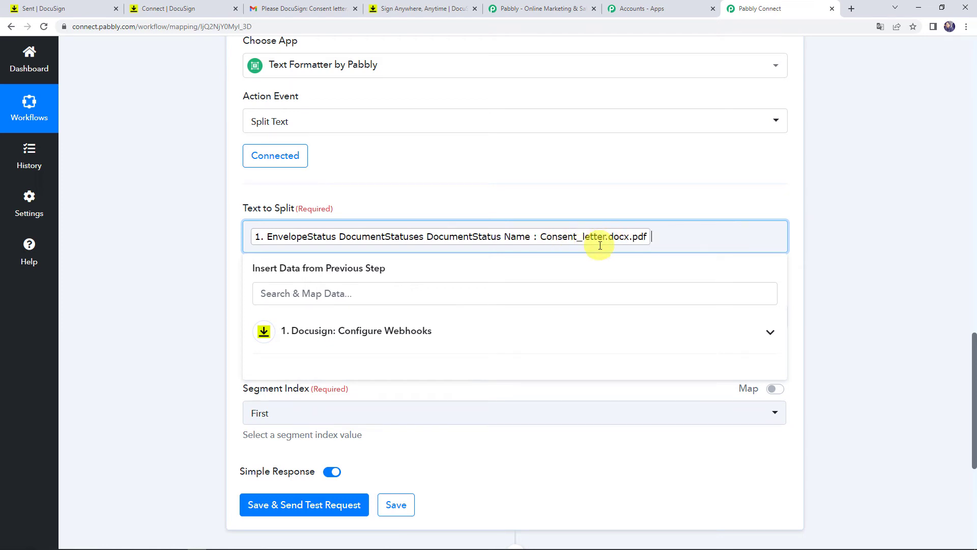
pyautogui.click(176, 313)
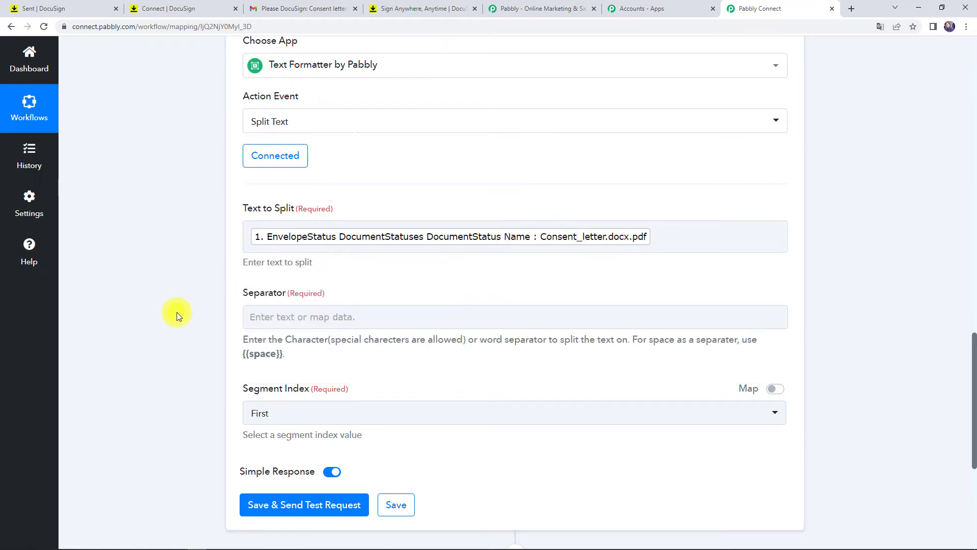
pyautogui.click(272, 319)
pyautogui.write('.')
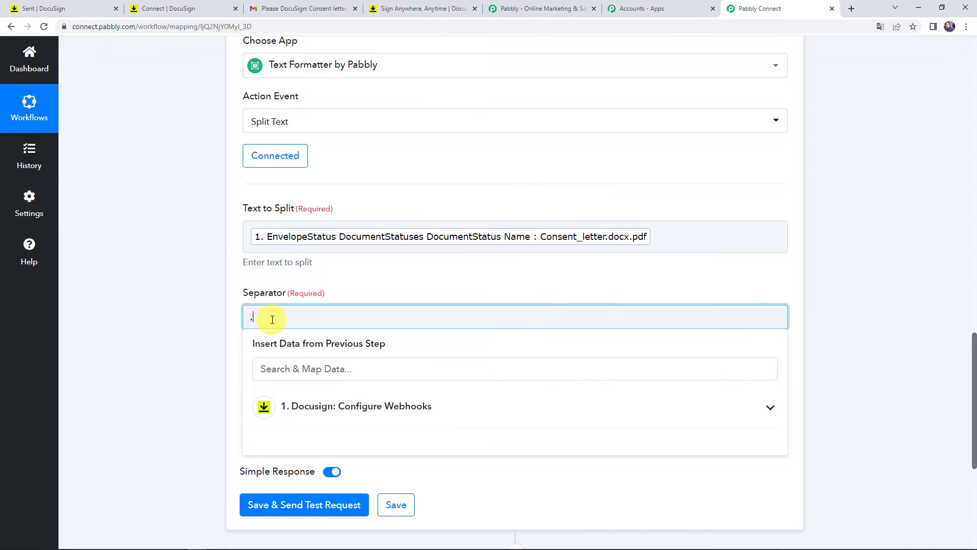
pyautogui.click(168, 350)
pyautogui.click(601, 237)
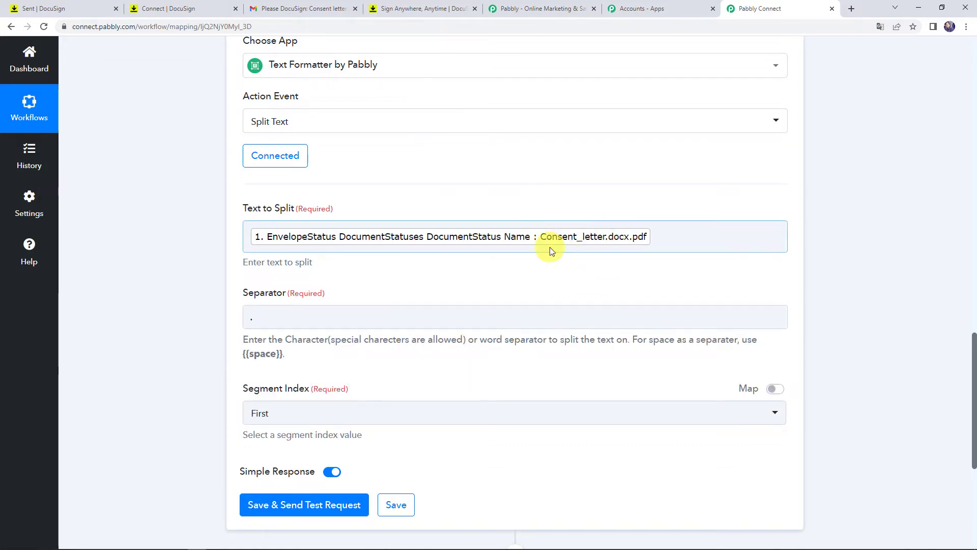
pyautogui.click(289, 413)
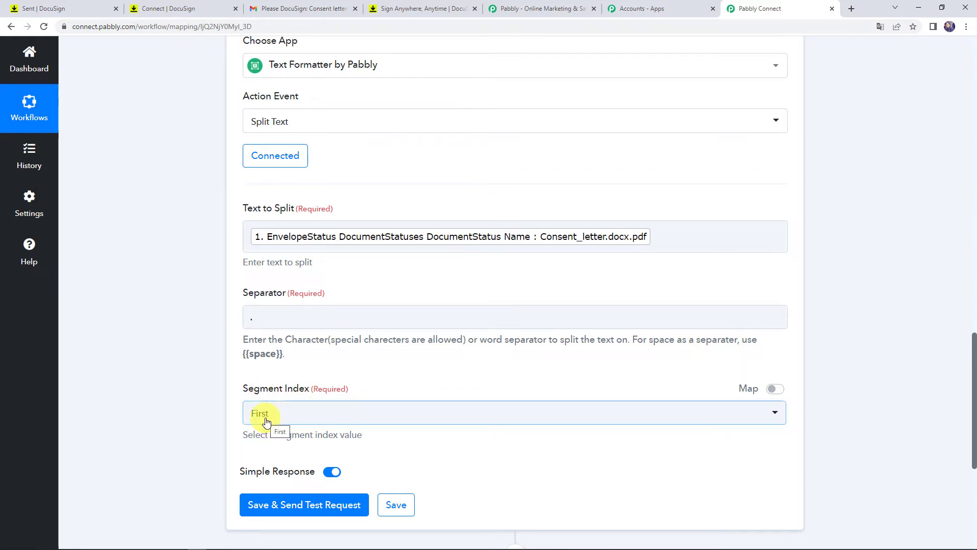
# - Save and send a test request, getting 'Consent_letter' as the split result
pyautogui.click(311, 507)
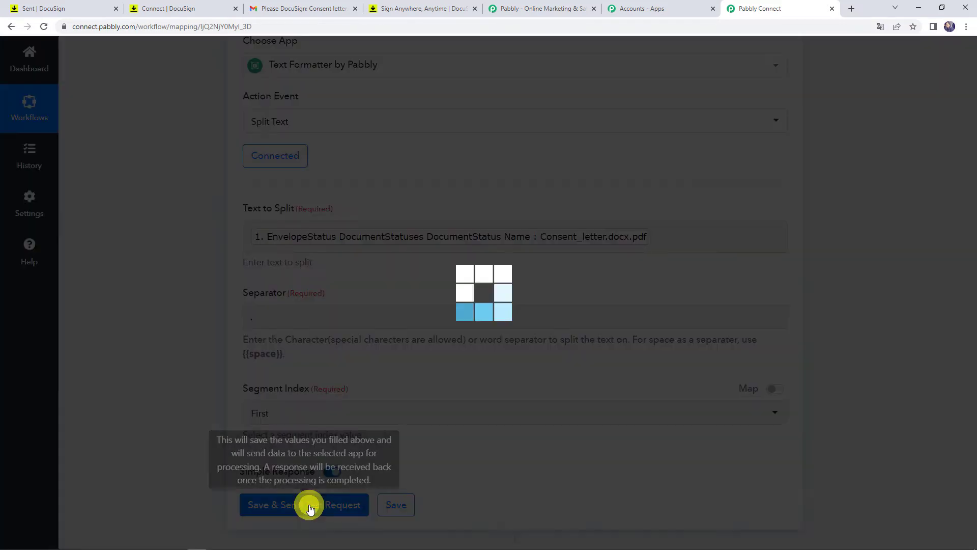
pyautogui.scroll(-2, 163, 402)
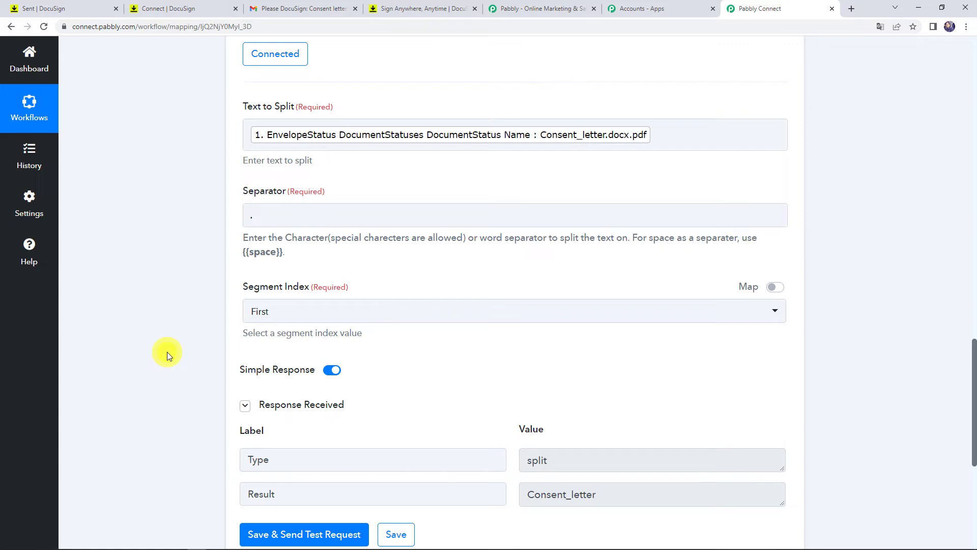
pyautogui.scroll(-5, 167, 352)
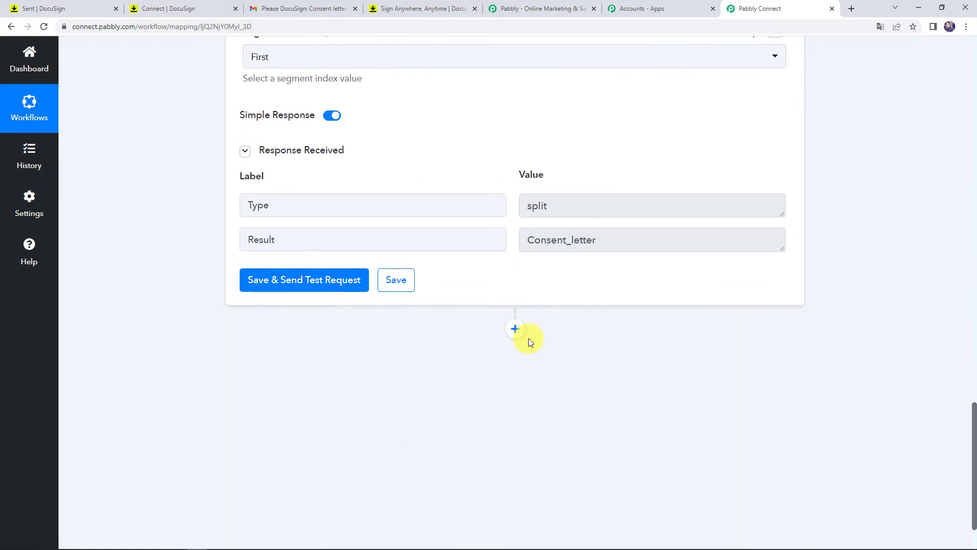
# - Add a Gmail action step with the Send Email event and start a new Gmail connection
pyautogui.click(515, 329)
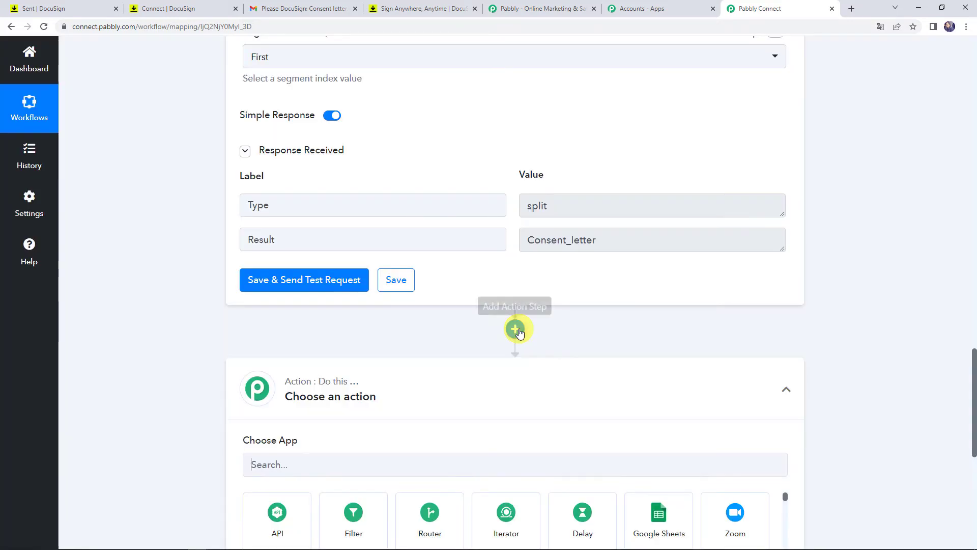
pyautogui.scroll(-3, 124, 281)
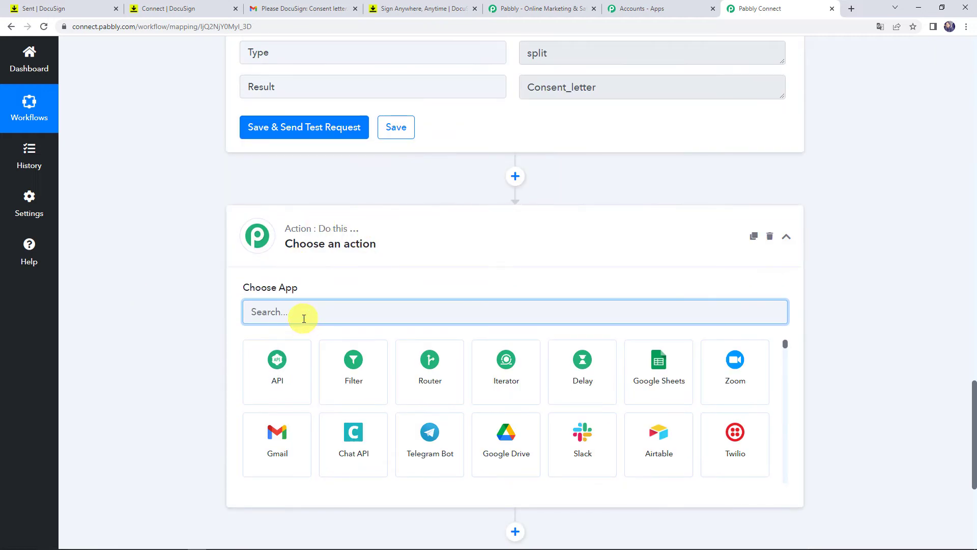
pyautogui.click(285, 431)
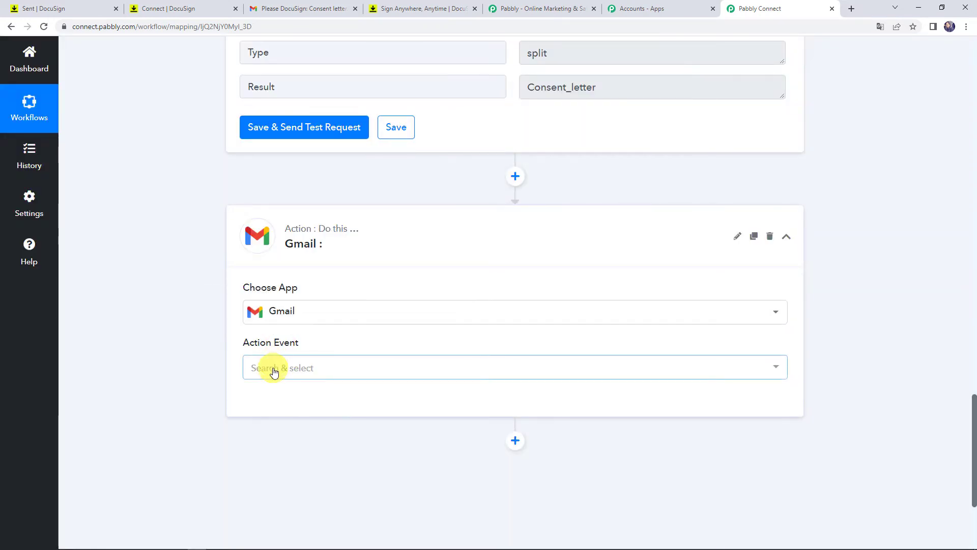
pyautogui.click(274, 372)
pyautogui.click(264, 426)
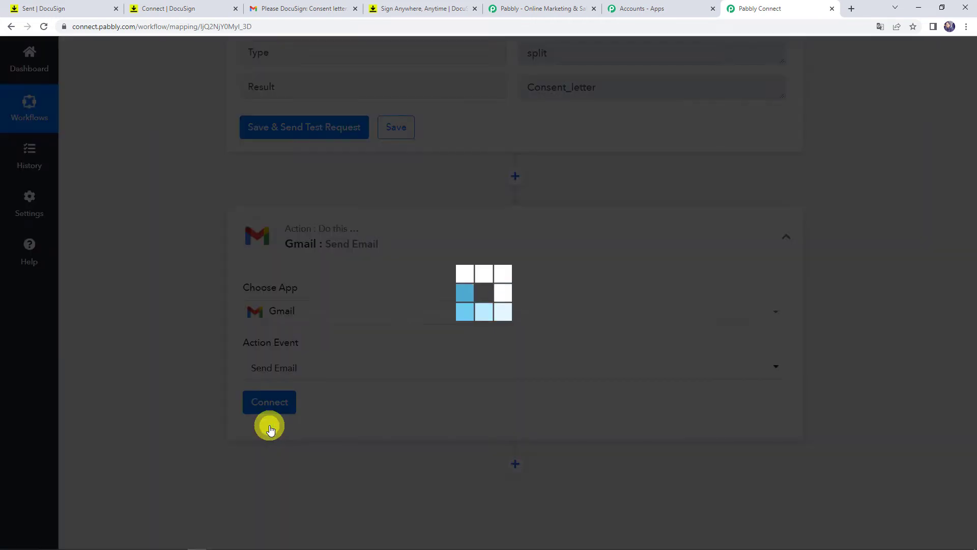
pyautogui.click(272, 410)
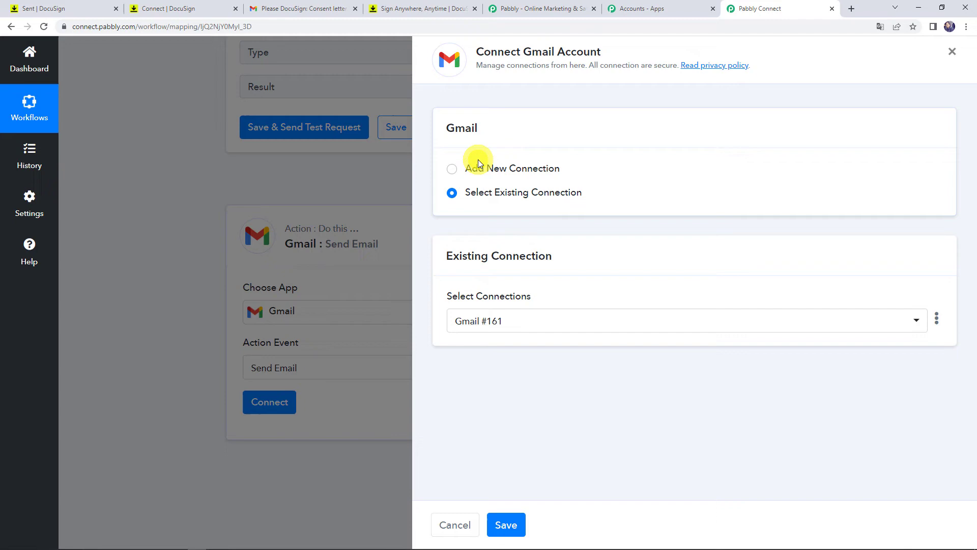
pyautogui.click(479, 166)
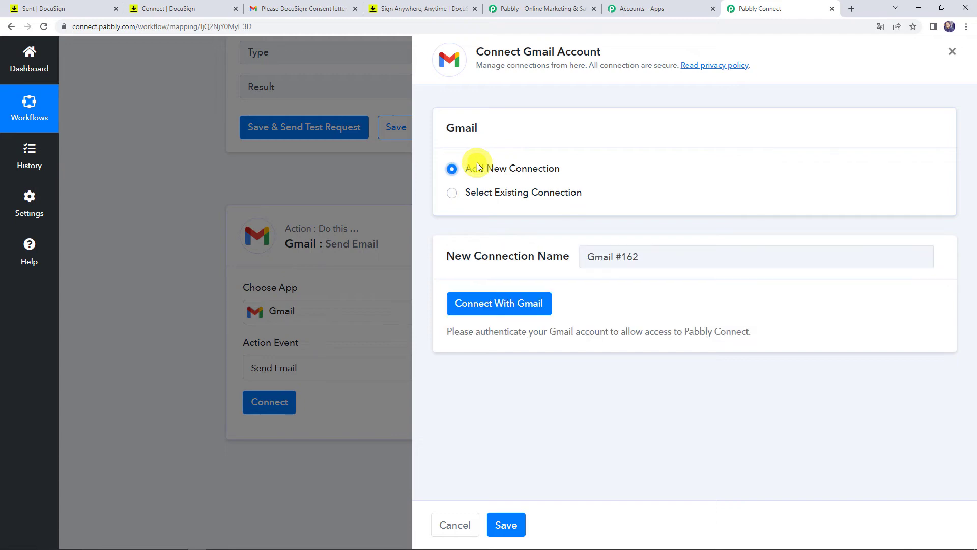
# - Connect with Gmail, choose the Google account, and grant Pabbly Connect access
pyautogui.click(479, 305)
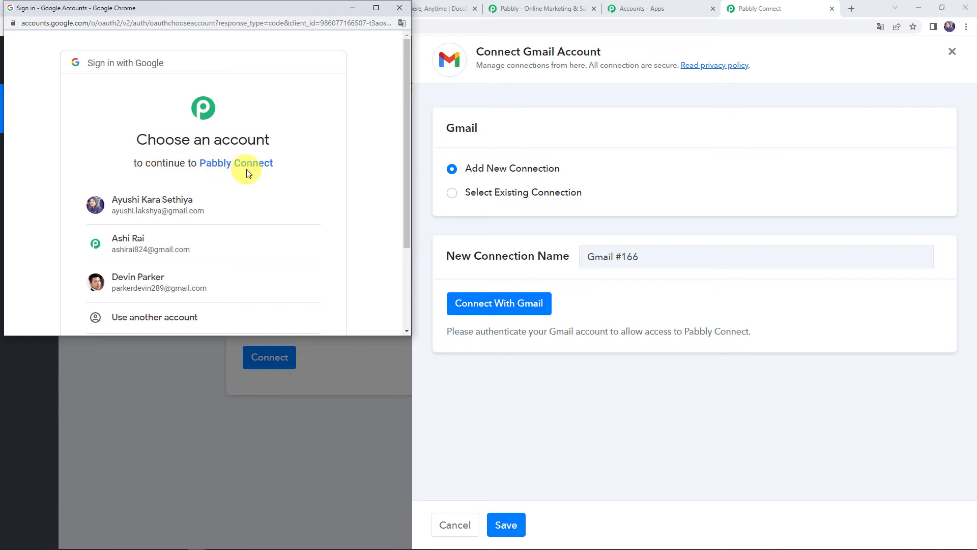
pyautogui.click(143, 280)
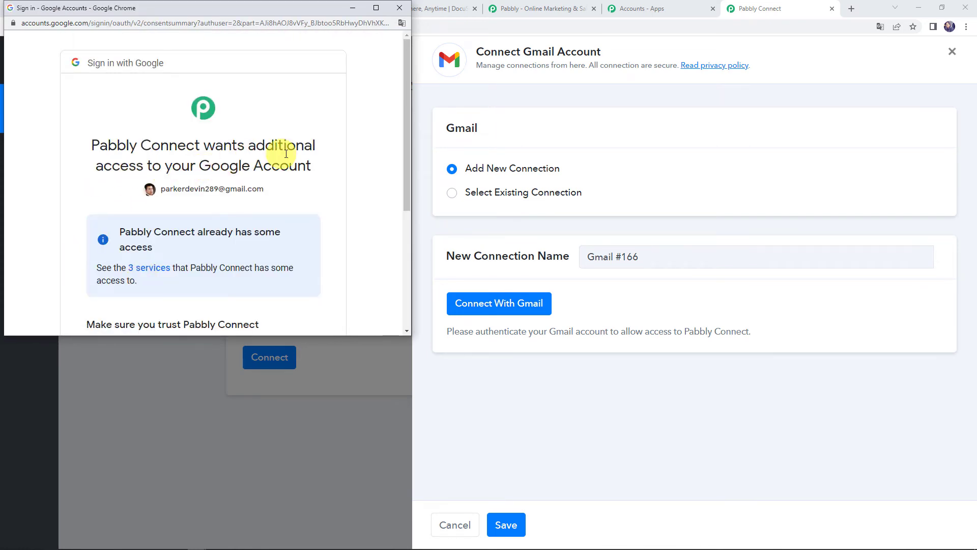
pyautogui.scroll(-1, 277, 175)
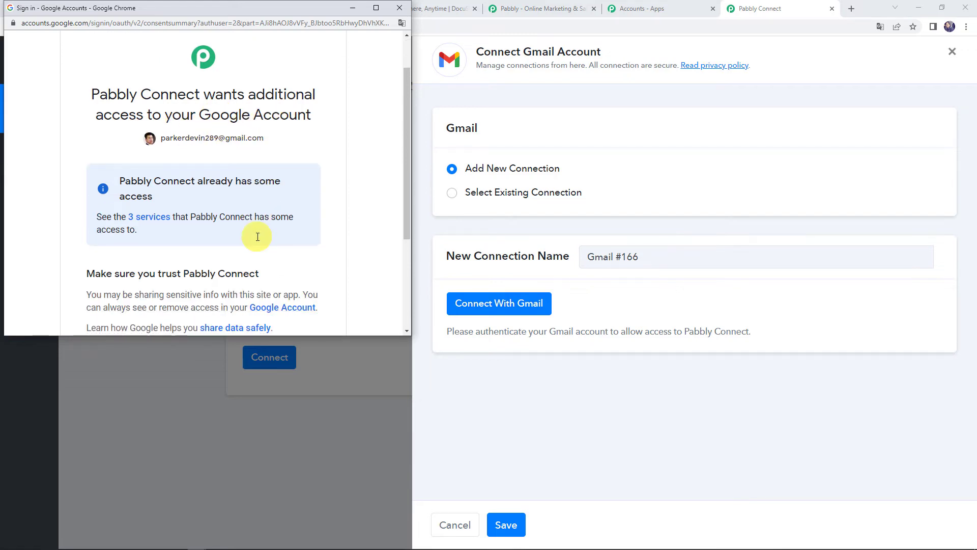
pyautogui.scroll(-3, 258, 237)
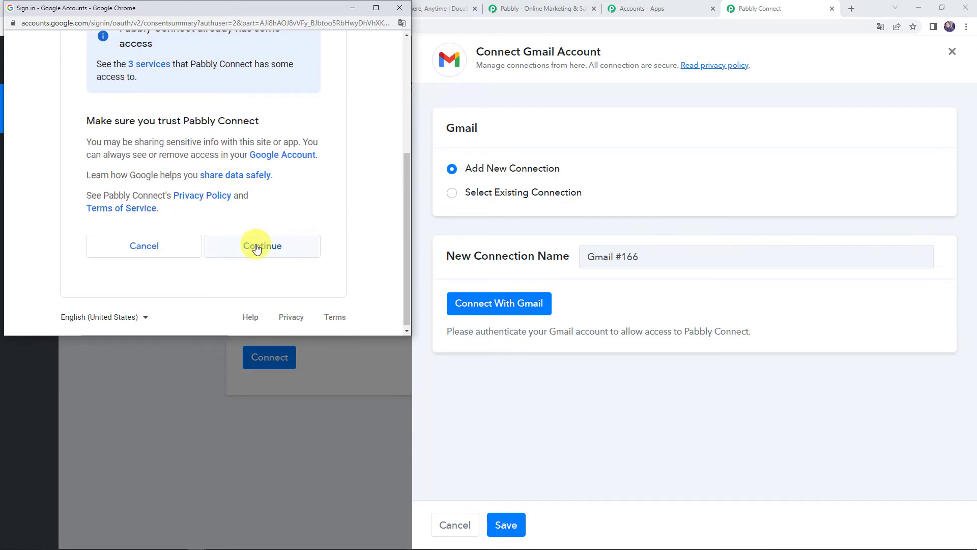
pyautogui.click(257, 248)
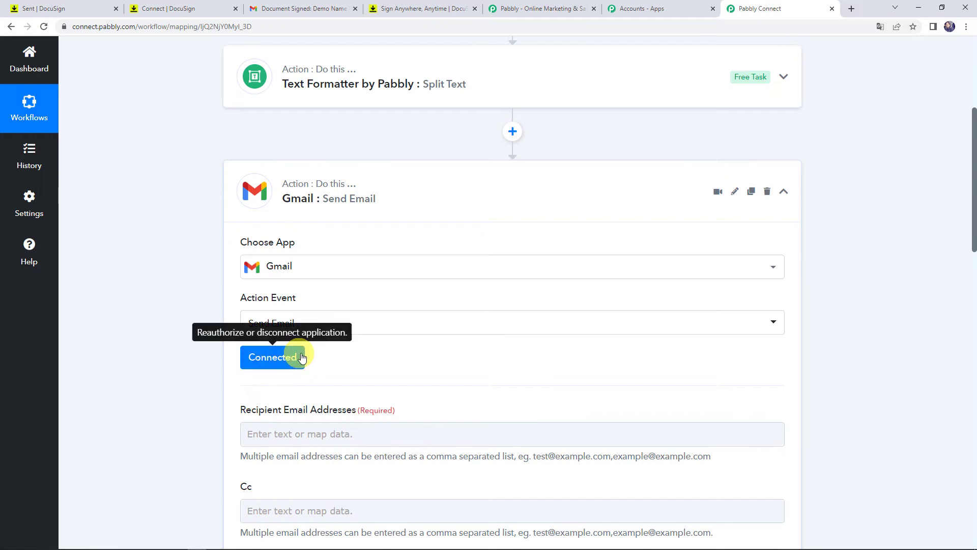
# - Enter the admin's e-mail address in the Recipient Email Addresses field
pyautogui.scroll(-1, 340, 355)
pyautogui.scroll(-3, 340, 355)
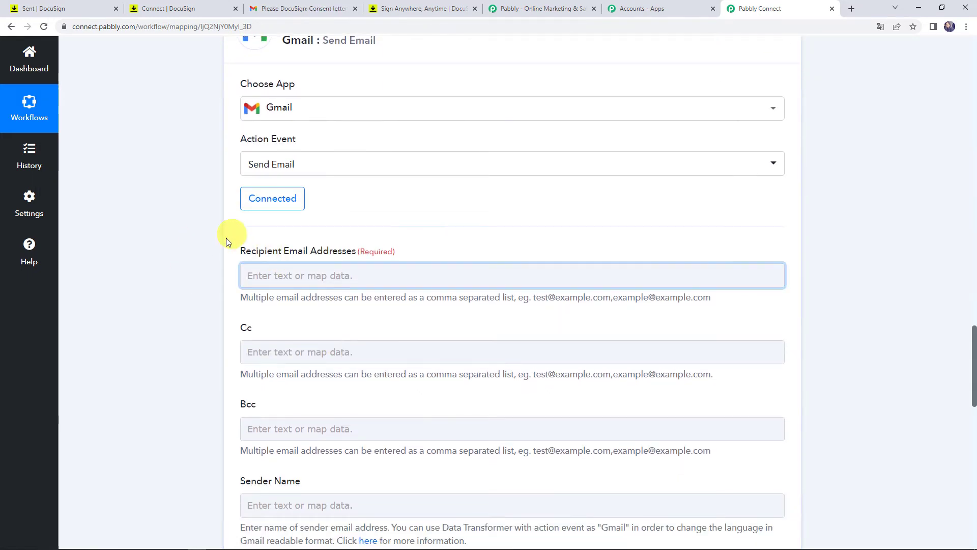
pyautogui.click(253, 268)
pyautogui.click(302, 278)
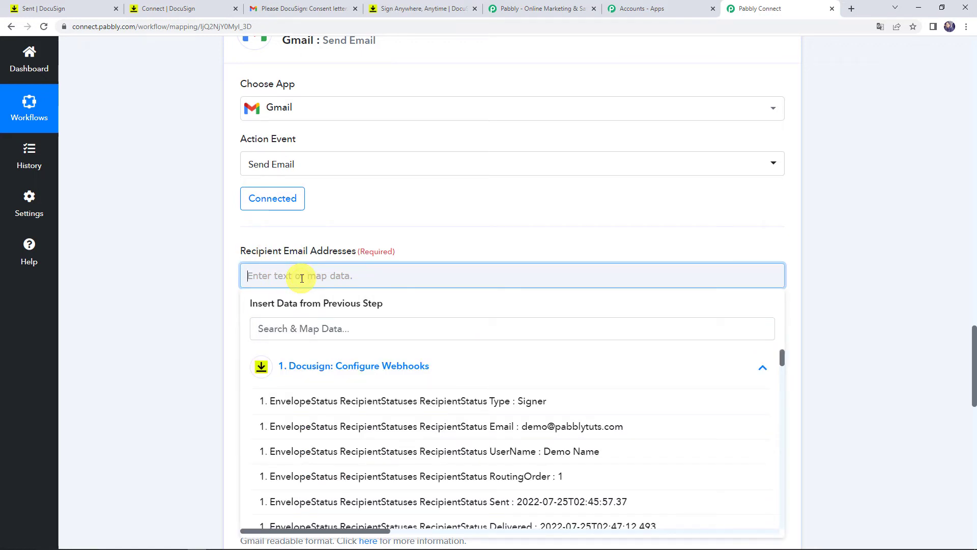
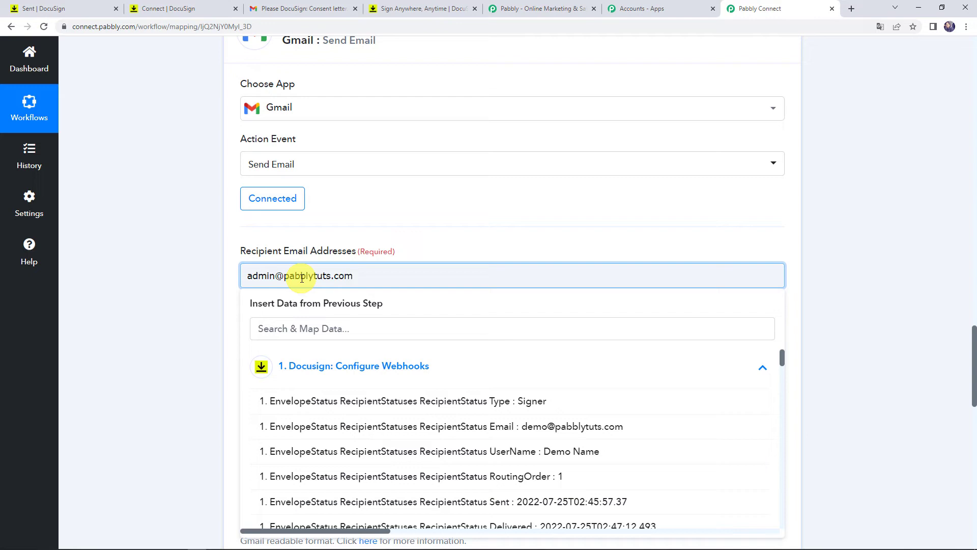
pyautogui.click(161, 307)
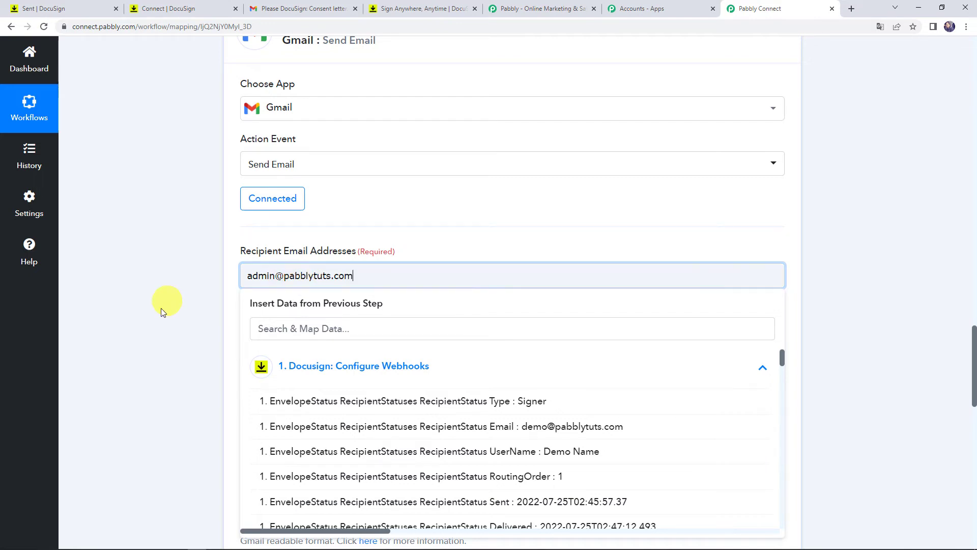
pyautogui.scroll(-2, 158, 313)
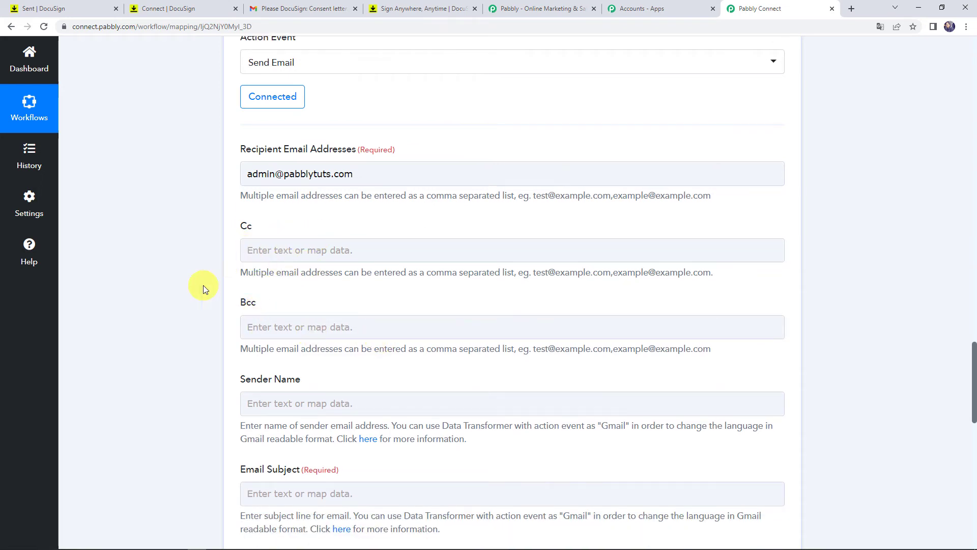
# - Set Email Subject to 'Document Signed: ' followed by the DocuSign RecipientStatus UserName field
pyautogui.scroll(-3, 214, 294)
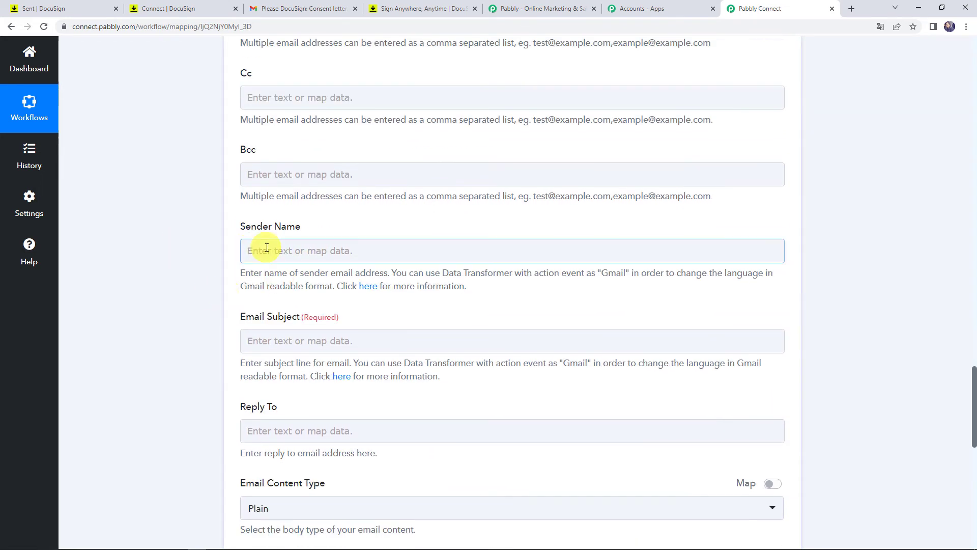
pyautogui.scroll(-1, 266, 248)
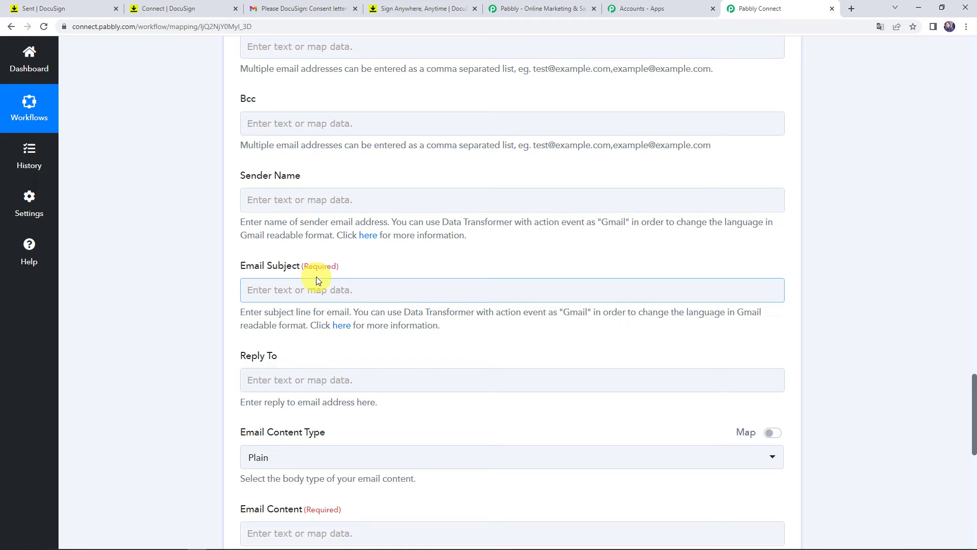
pyautogui.click(274, 293)
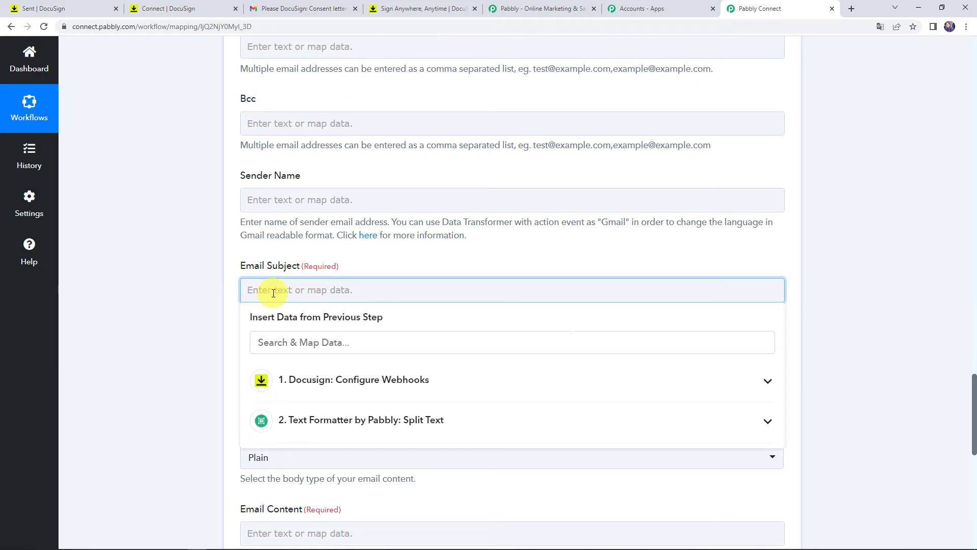
pyautogui.write('Docume')
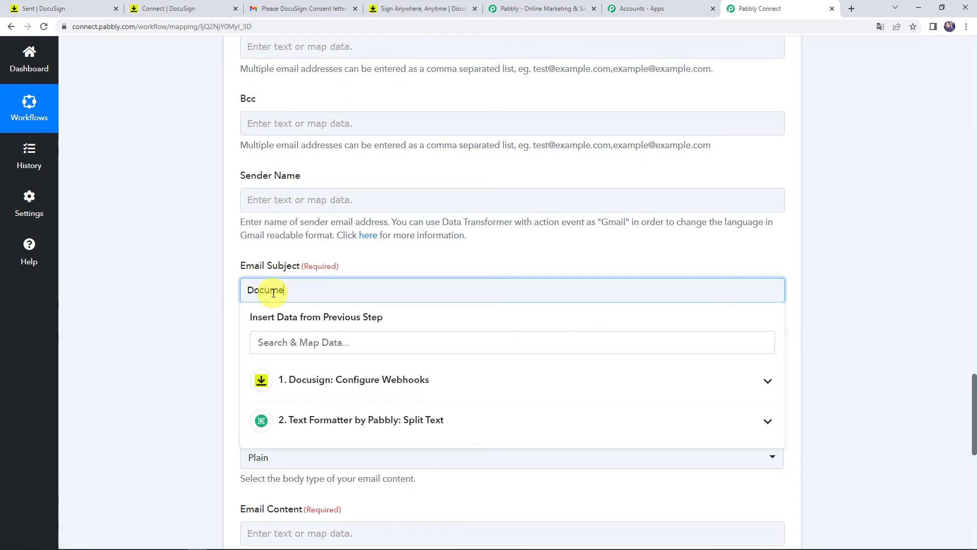
pyautogui.write('nt Signed:')
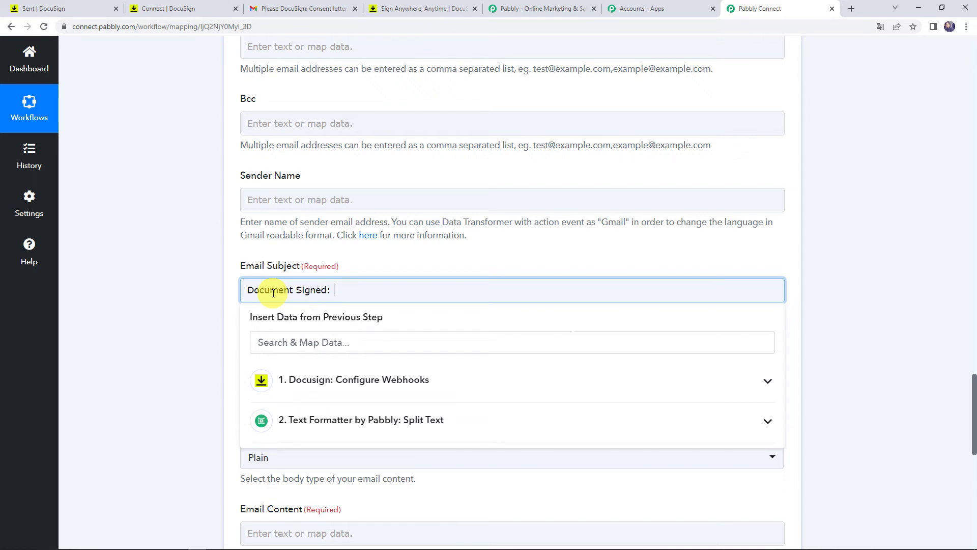
pyautogui.click(320, 389)
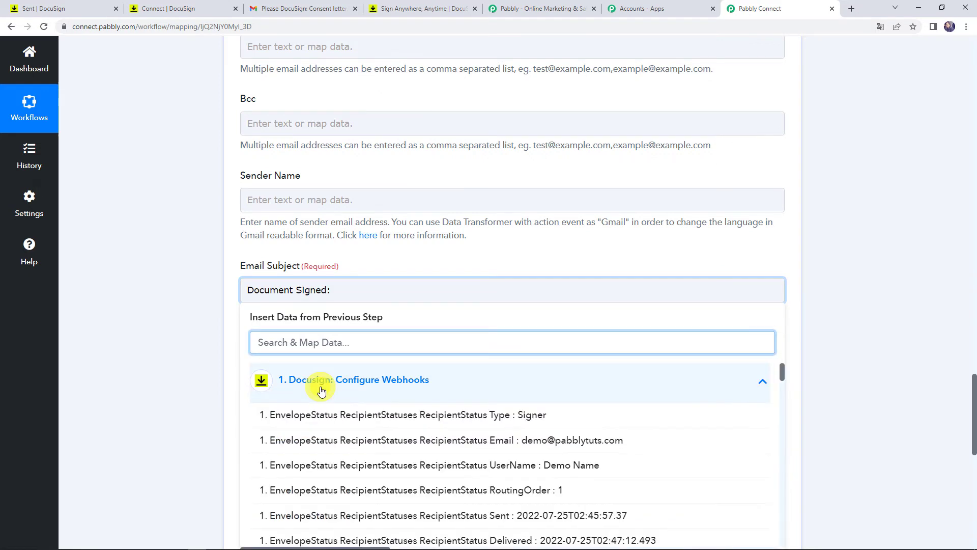
pyautogui.write('de')
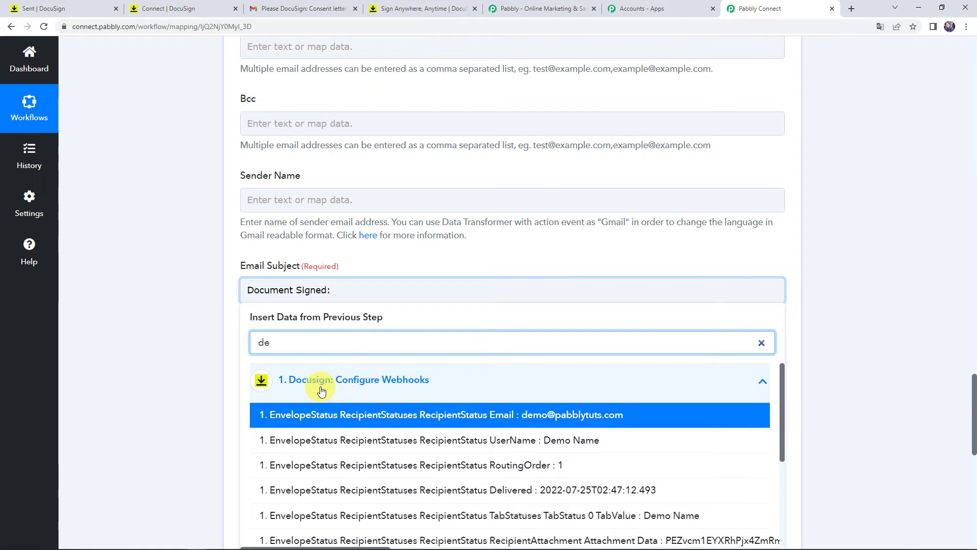
pyautogui.click(315, 439)
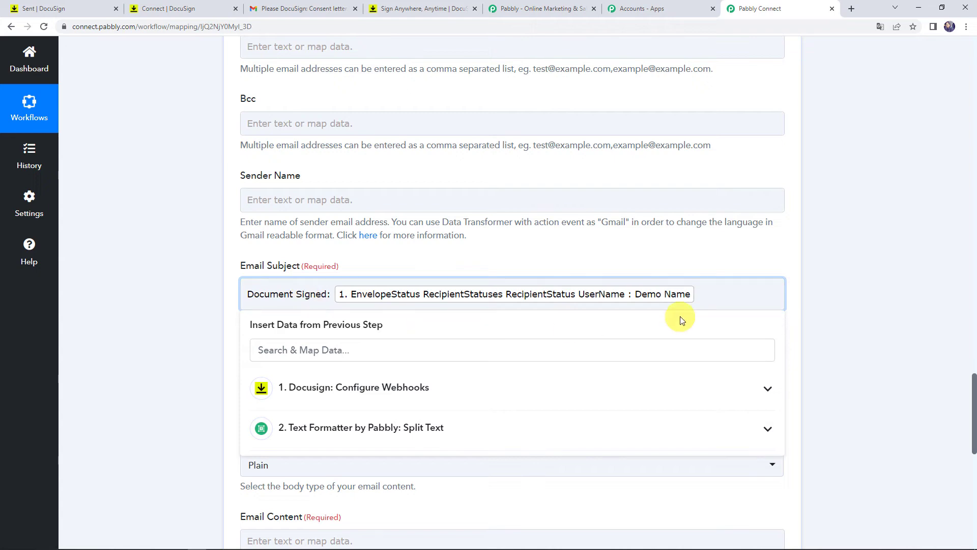
pyautogui.click(170, 353)
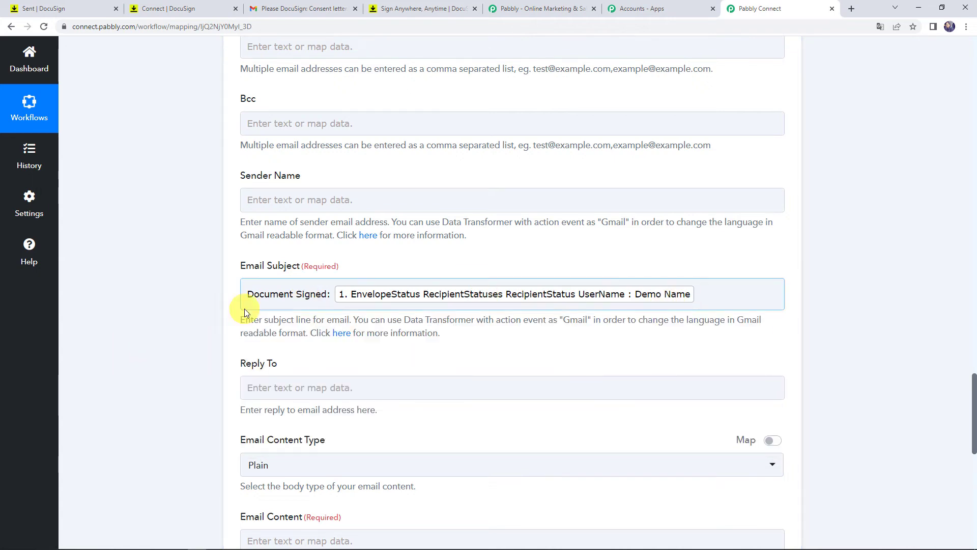
pyautogui.scroll(-4, 221, 365)
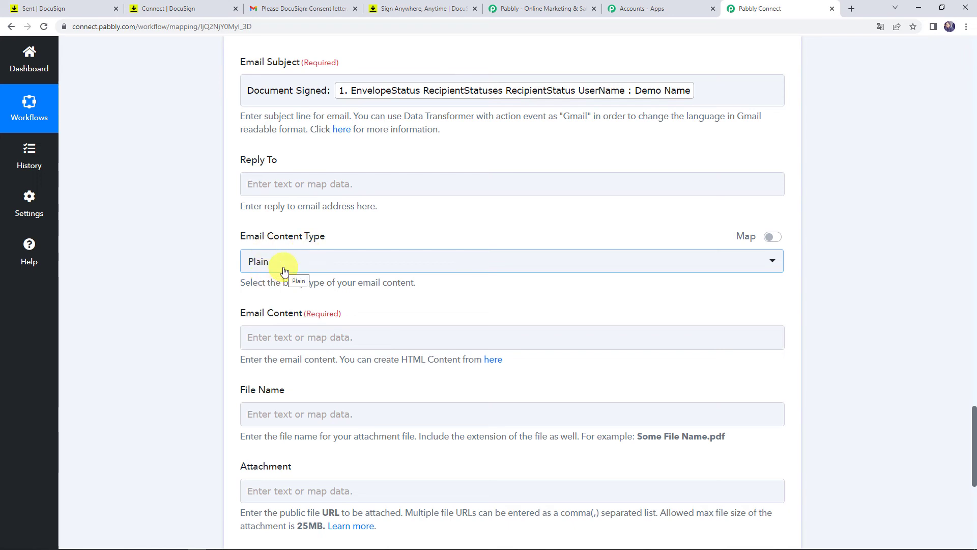
pyautogui.scroll(-2, 220, 290)
# - Start the email body with 'Hi Admin,' then 'The Document' plus the Split Text result
pyautogui.click(265, 232)
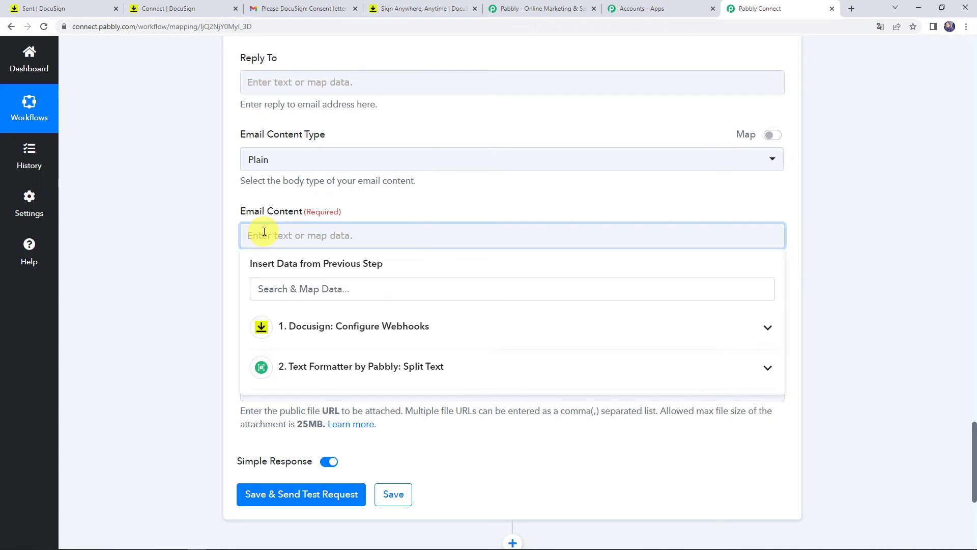
pyautogui.write('Hi Admin,')
pyautogui.press('Return')
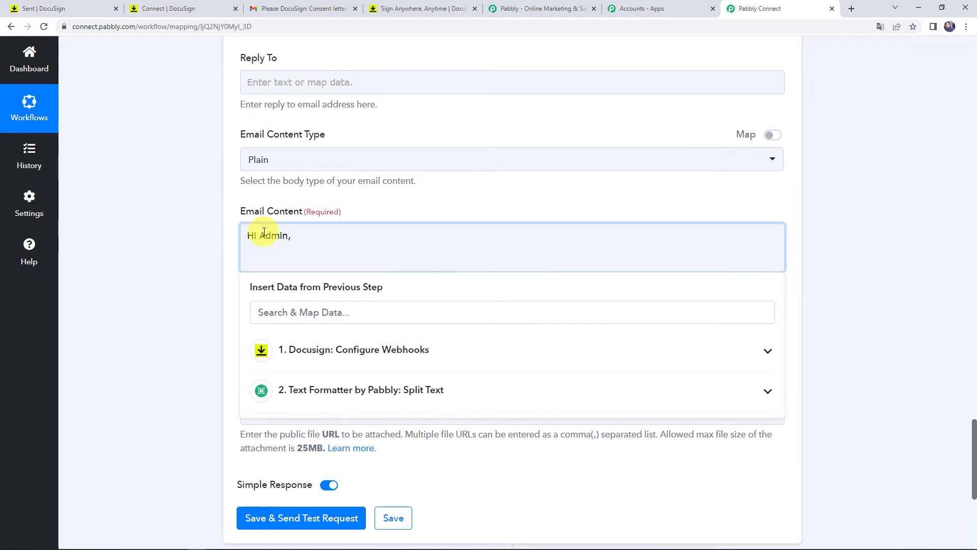
pyautogui.write('The Document')
pyautogui.click(316, 354)
pyautogui.click(316, 356)
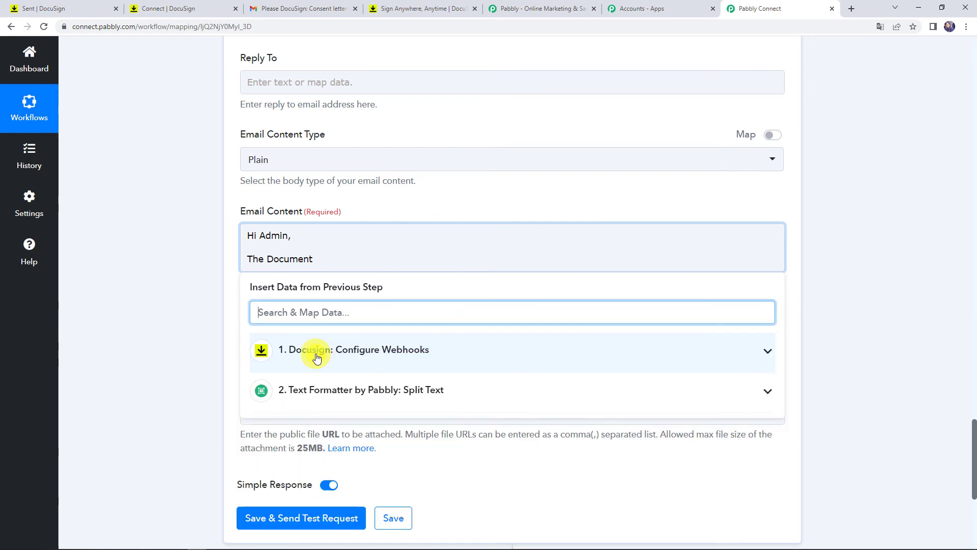
pyautogui.click(322, 399)
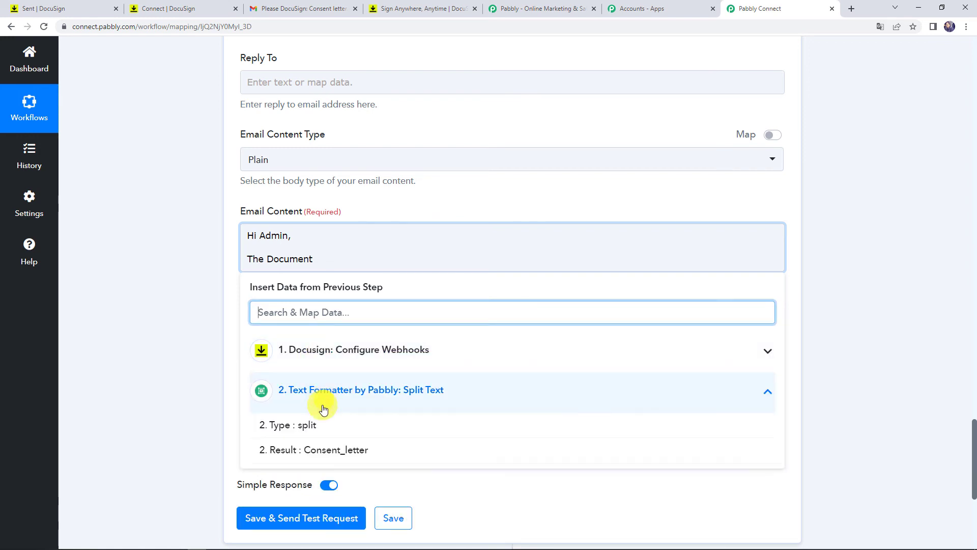
pyautogui.click(317, 450)
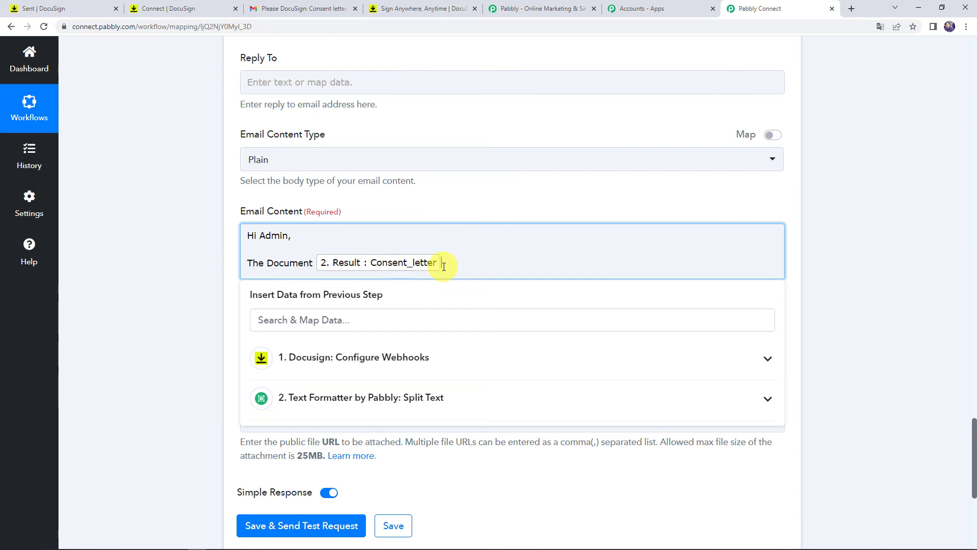
# - Continue with 'was Signed by' plus the DocuSign UserName, closing with 'Thanks'
pyautogui.write('was Signed')
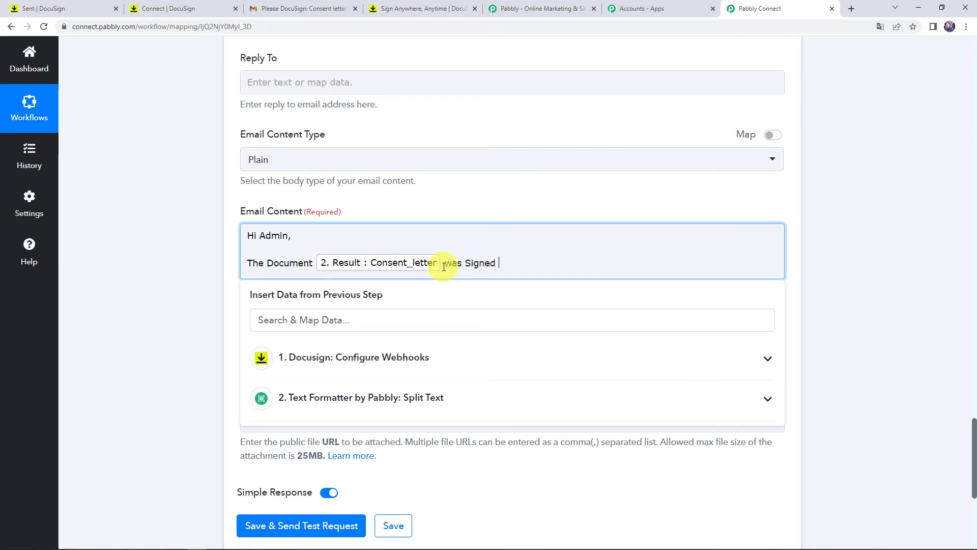
pyautogui.write(' by')
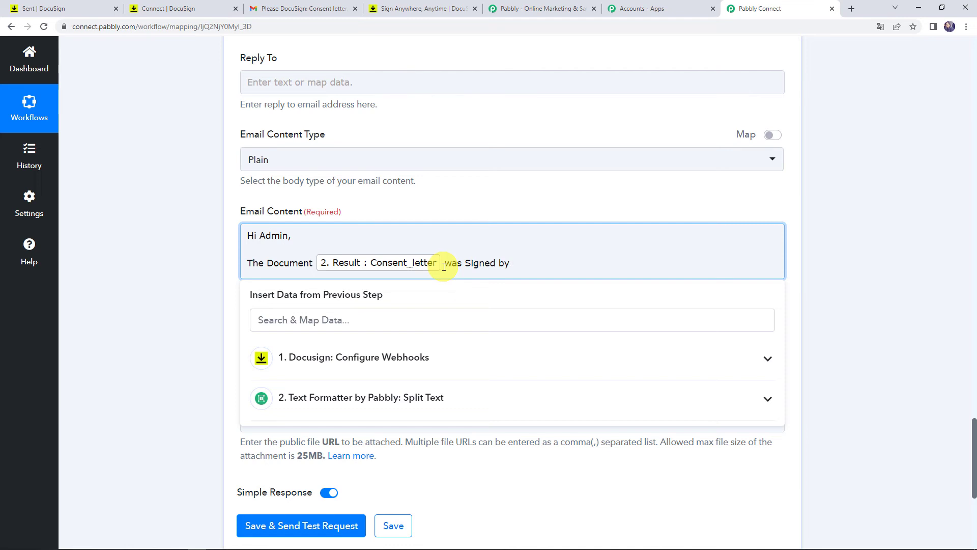
pyautogui.click(331, 359)
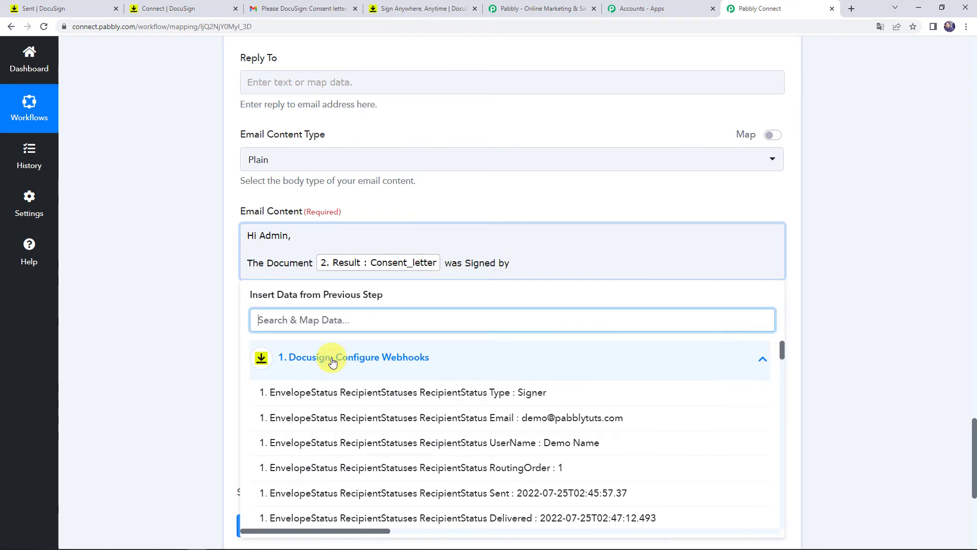
pyautogui.click(339, 441)
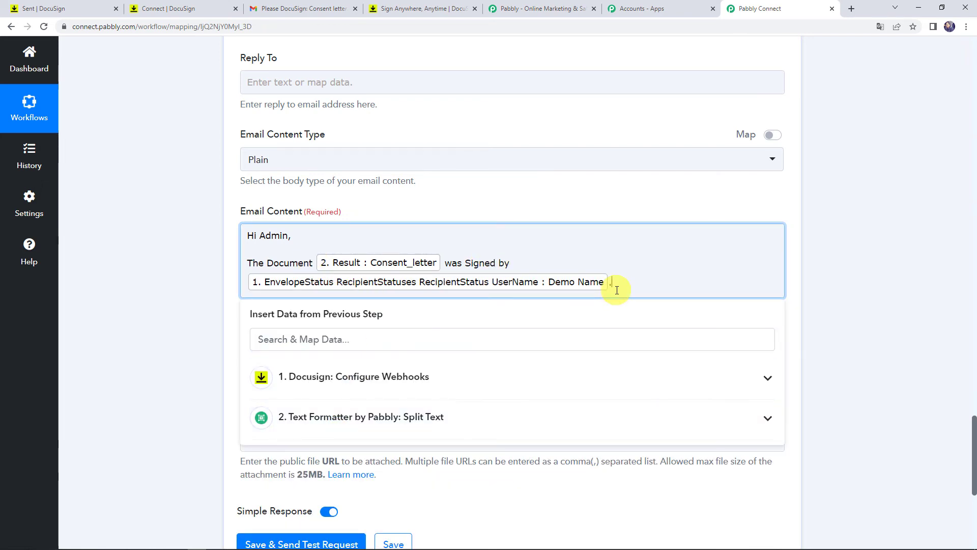
pyautogui.press('Return')
pyautogui.press('Return')
pyautogui.write('Thanks')
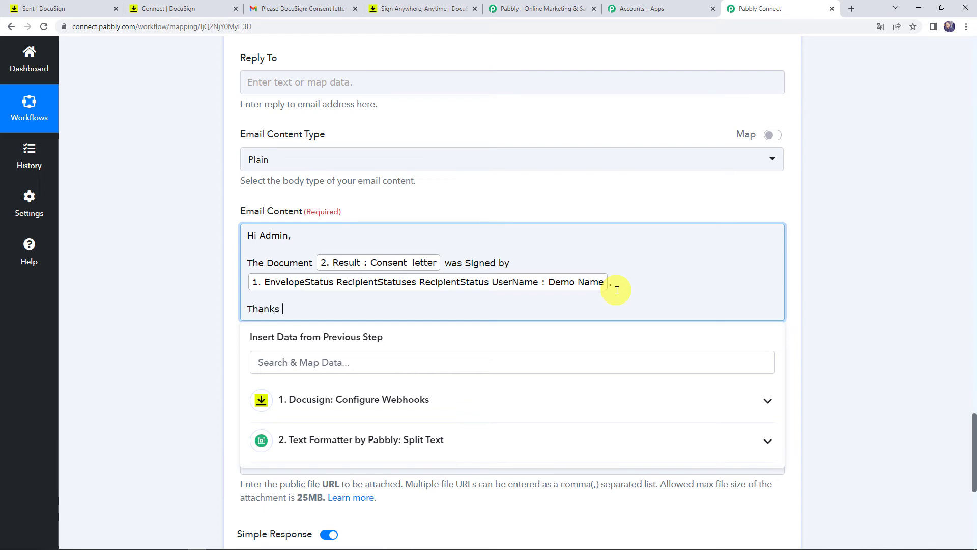
pyautogui.click(163, 293)
pyautogui.click(247, 257)
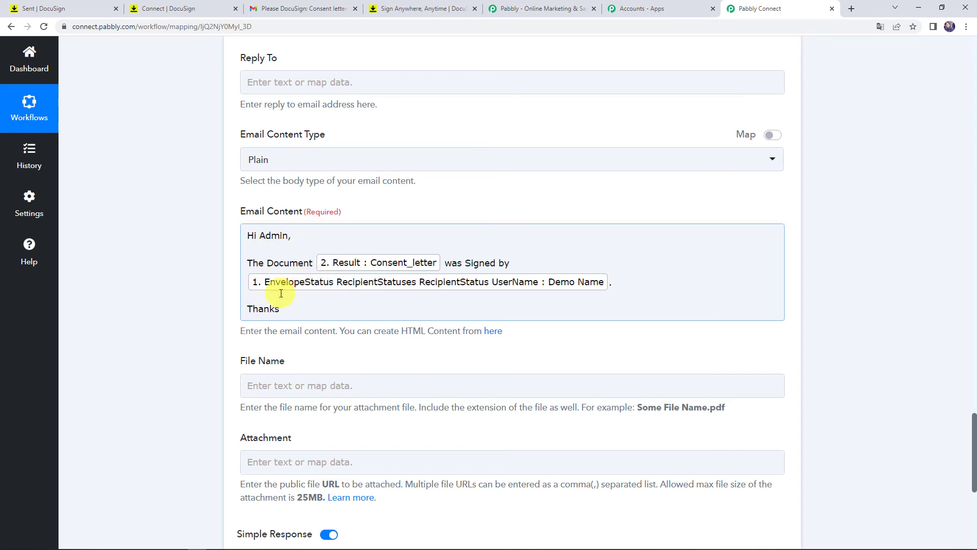
pyautogui.scroll(-2, 202, 302)
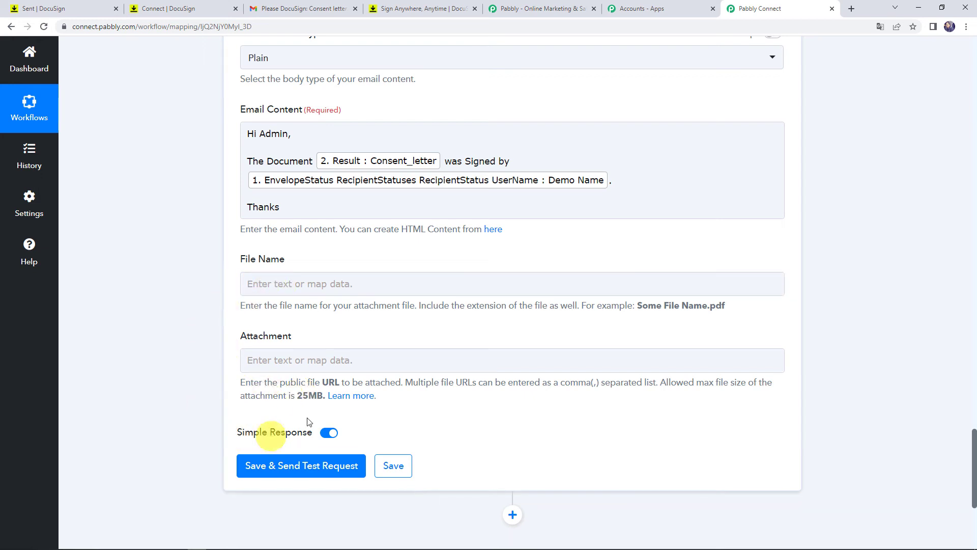
# - Send a test email from the Gmail step and switch to the Gmail inbox
pyautogui.click(261, 476)
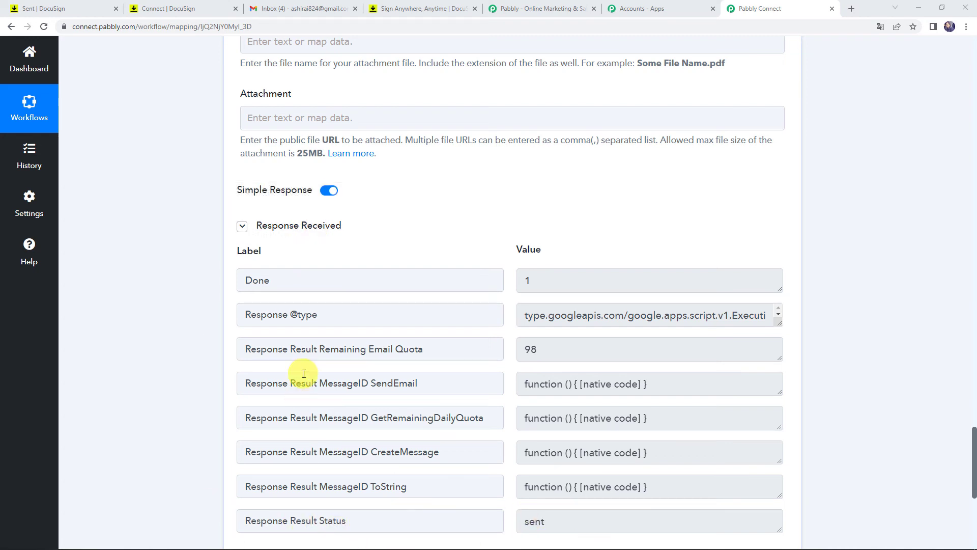
pyautogui.click(299, 10)
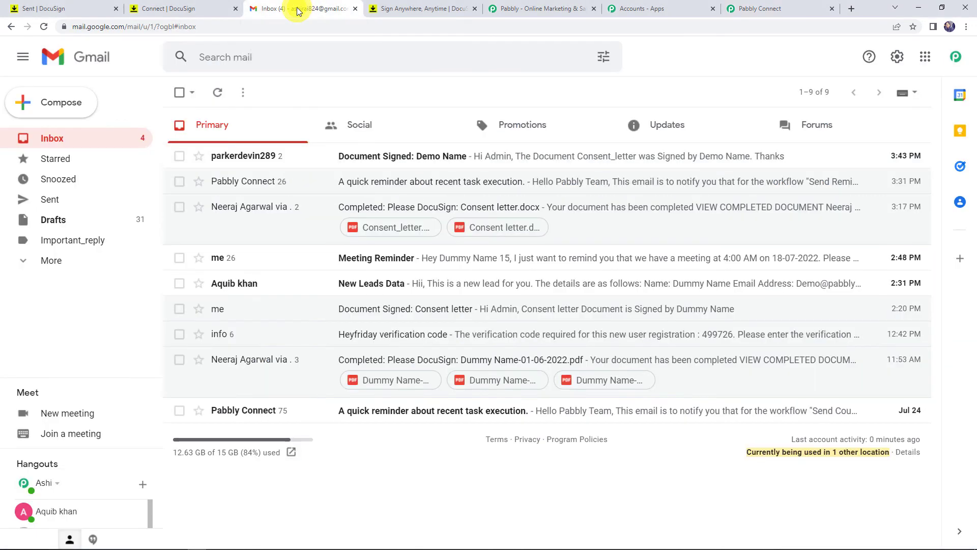
# - Read the full body of the new 'Document Signed' email, then go back to the Pabbly Connect workflow
pyautogui.click(438, 156)
pyautogui.click(217, 188)
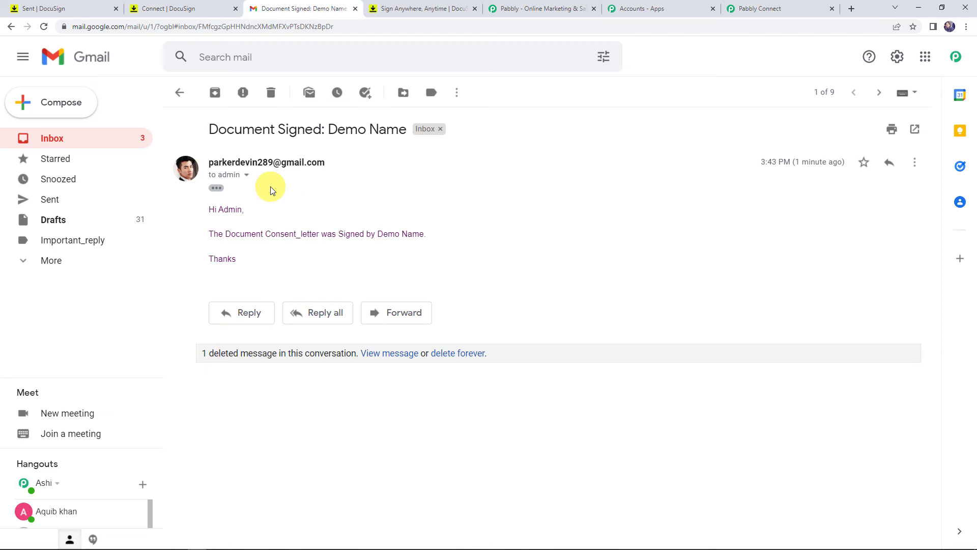
pyautogui.click(745, 9)
pyautogui.scroll(-4, 184, 292)
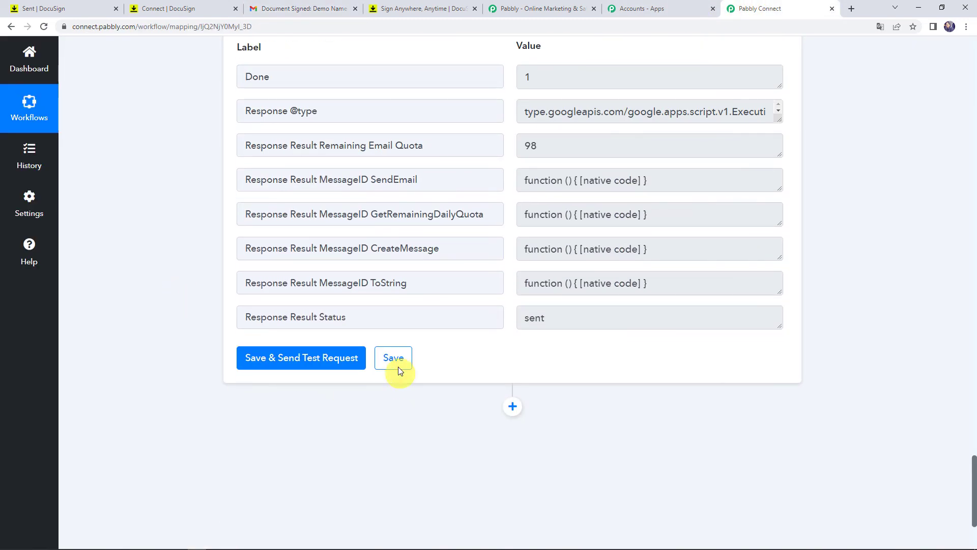
# - Save the Gmail Send Email step, then collapse the Gmail and Split Text steps
pyautogui.click(398, 366)
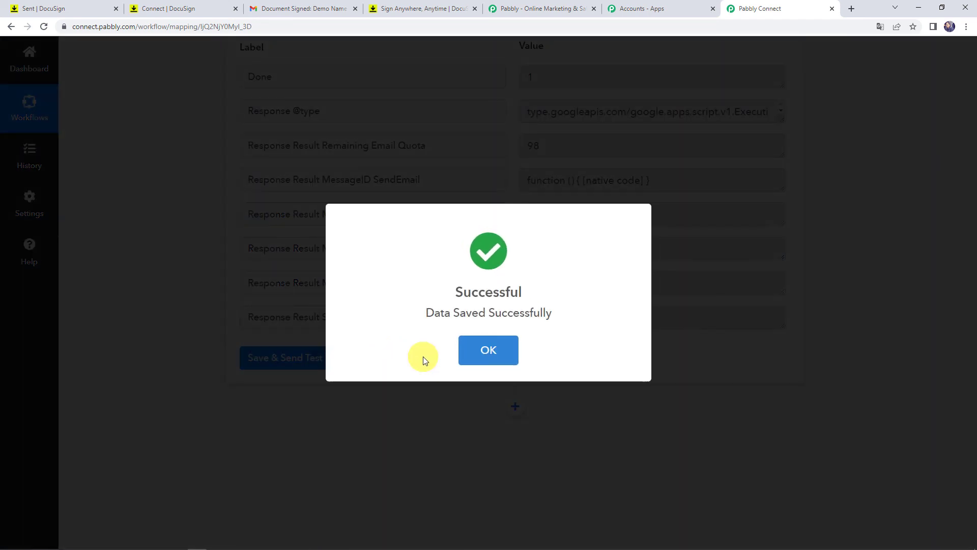
pyautogui.click(487, 342)
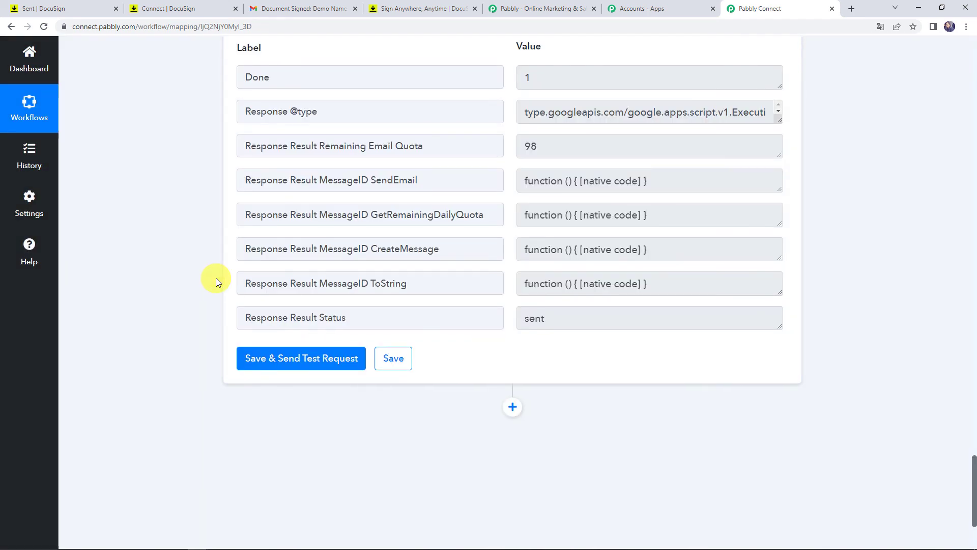
pyautogui.scroll(6, 216, 278)
pyautogui.scroll(17, 216, 278)
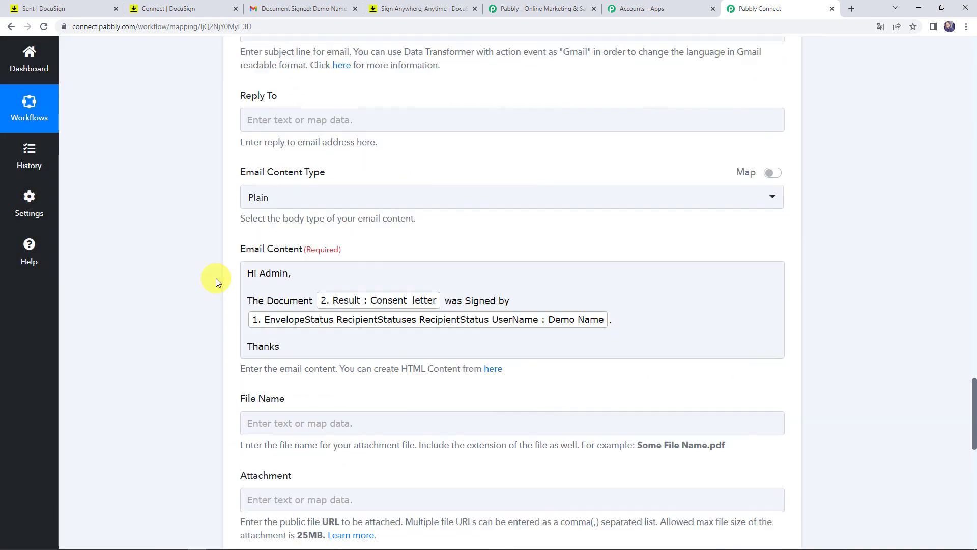
pyautogui.scroll(6, 216, 278)
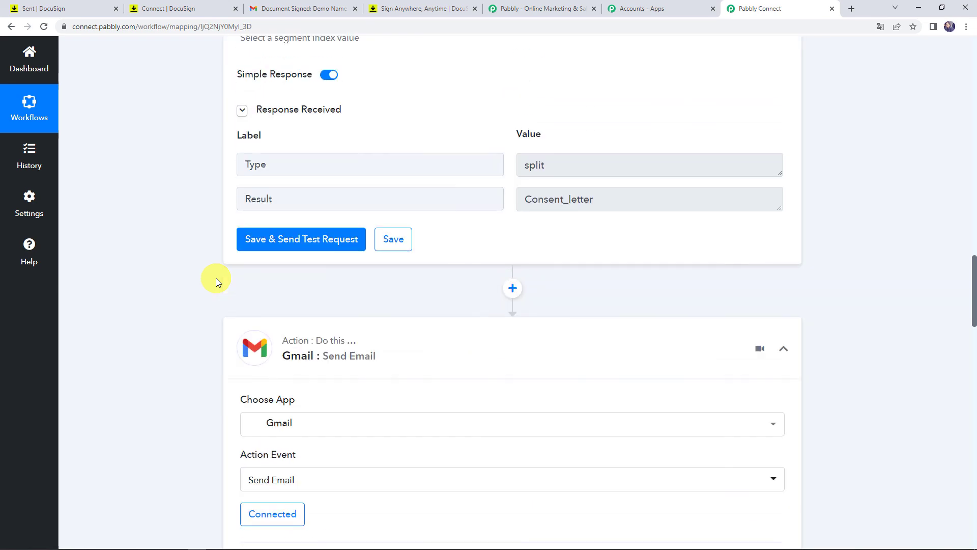
pyautogui.click(378, 356)
pyautogui.scroll(10, 381, 356)
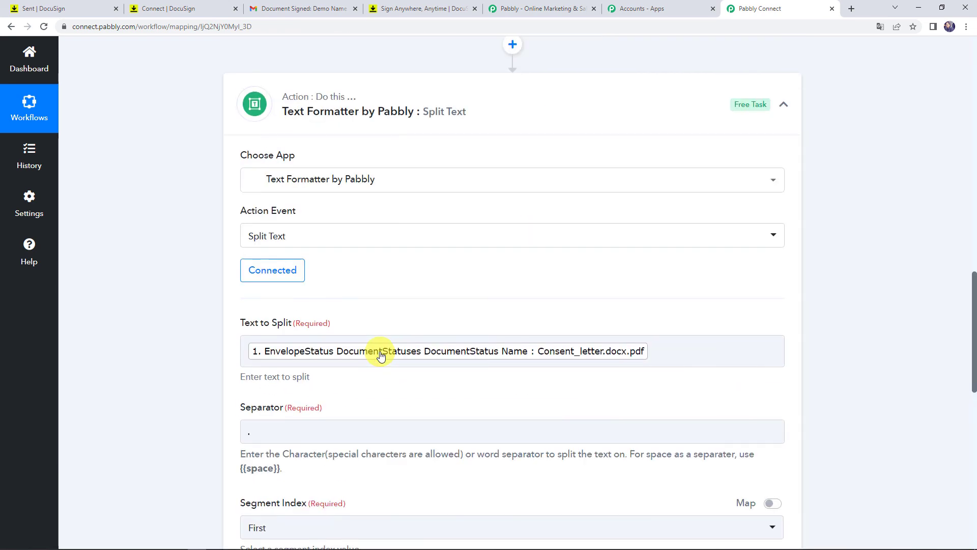
pyautogui.click(377, 356)
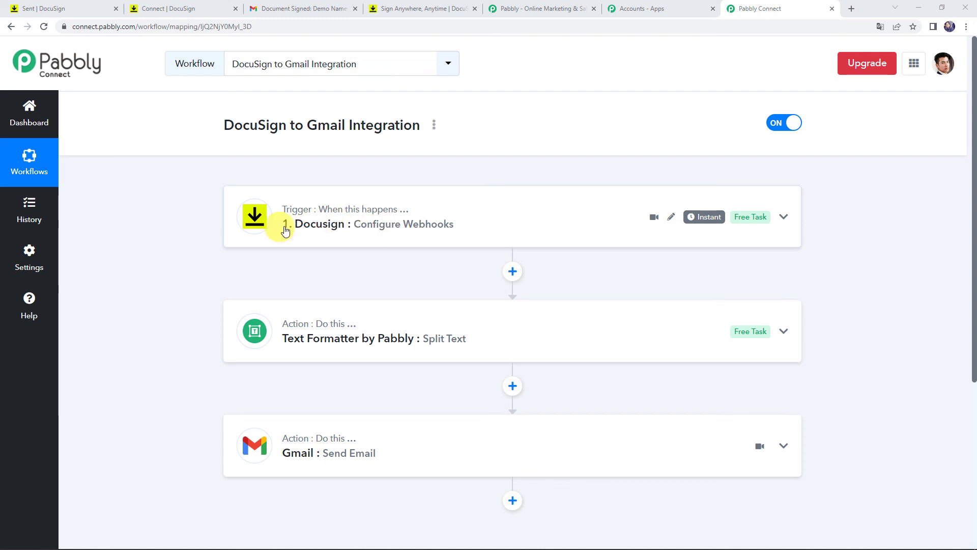